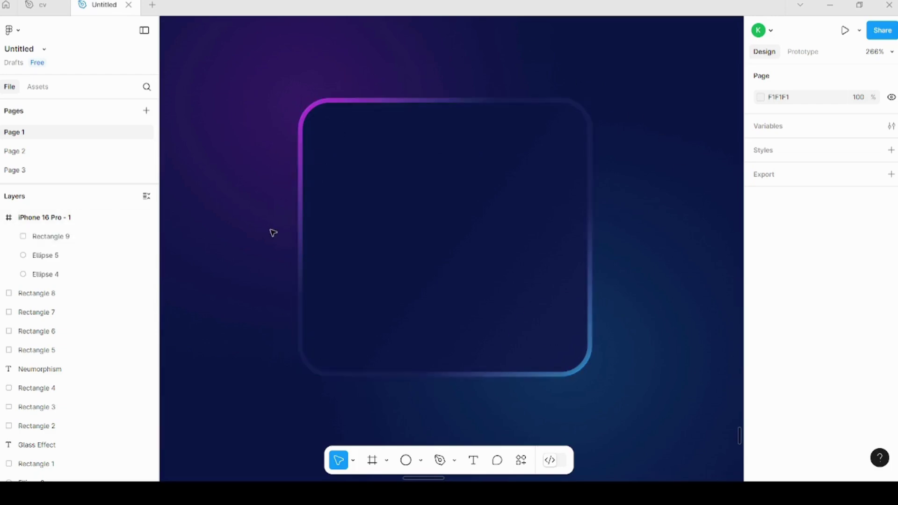
# Step: Alt-drag iPhone 16 Pro - 1 to place a duplicate frame beside the original
pyautogui.scroll(-5, 270, 232)
pyautogui.scroll(-3, 284, 221)
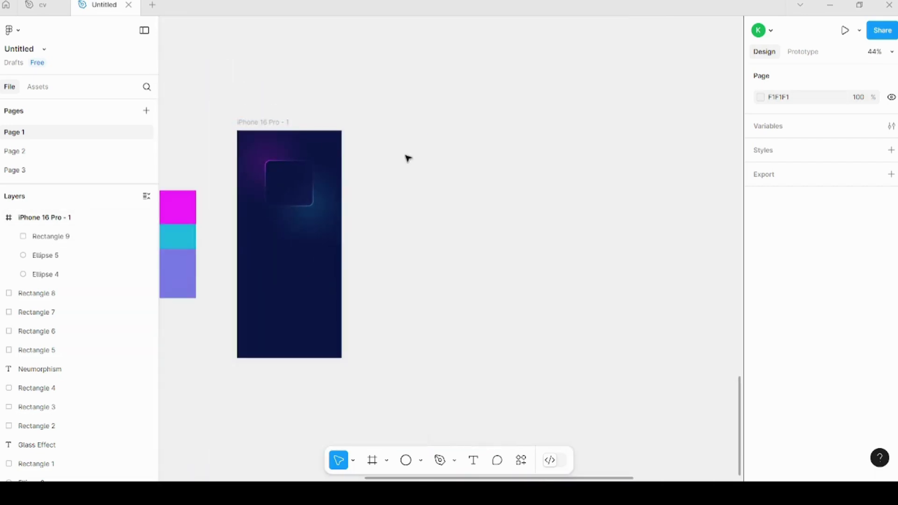
pyautogui.click(287, 125)
pyautogui.moveTo(281, 122); pyautogui.dragTo(420, 123)
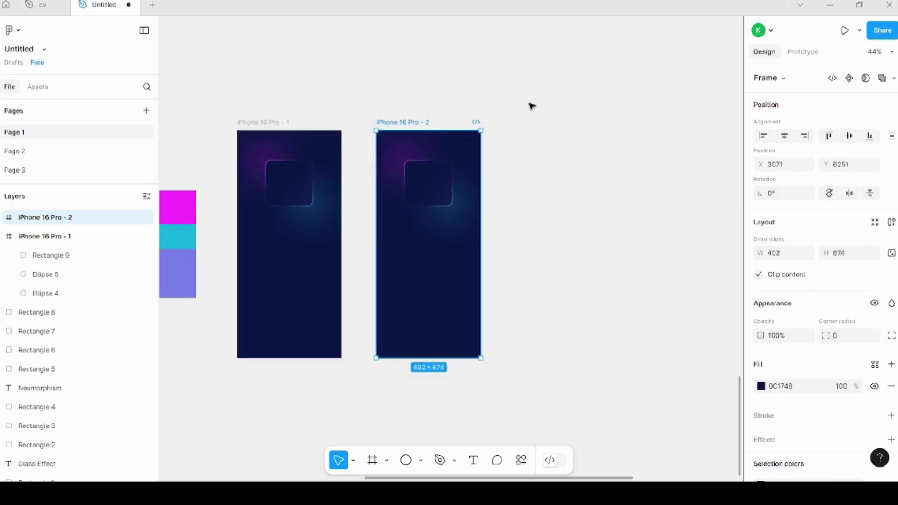
pyautogui.click(532, 106)
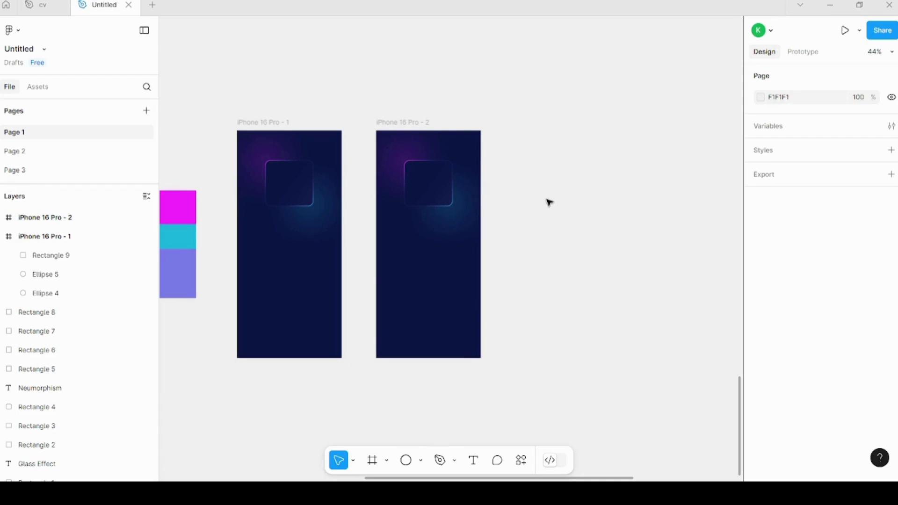
pyautogui.moveTo(415, 123)
pyautogui.mouseDown()
pyautogui.moveTo(448, 124)
pyautogui.moveTo(410, 124)
pyautogui.mouseUp()
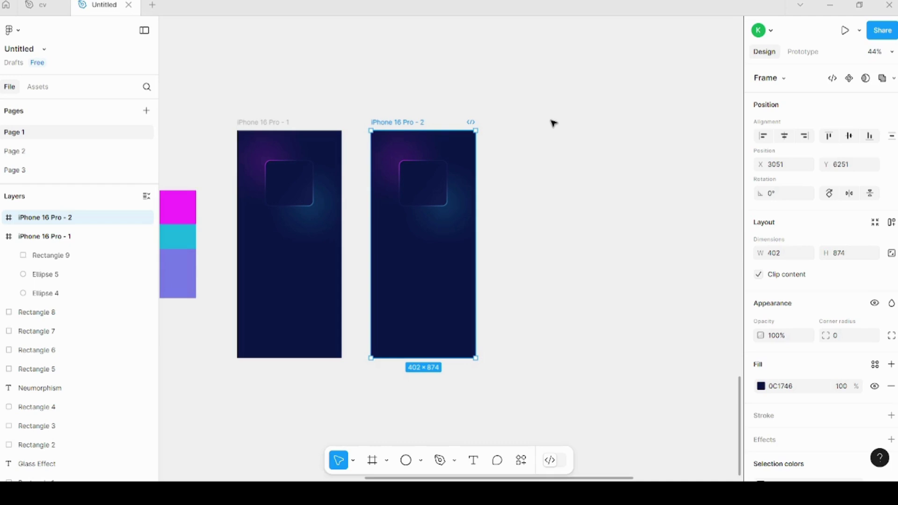
pyautogui.click(510, 120)
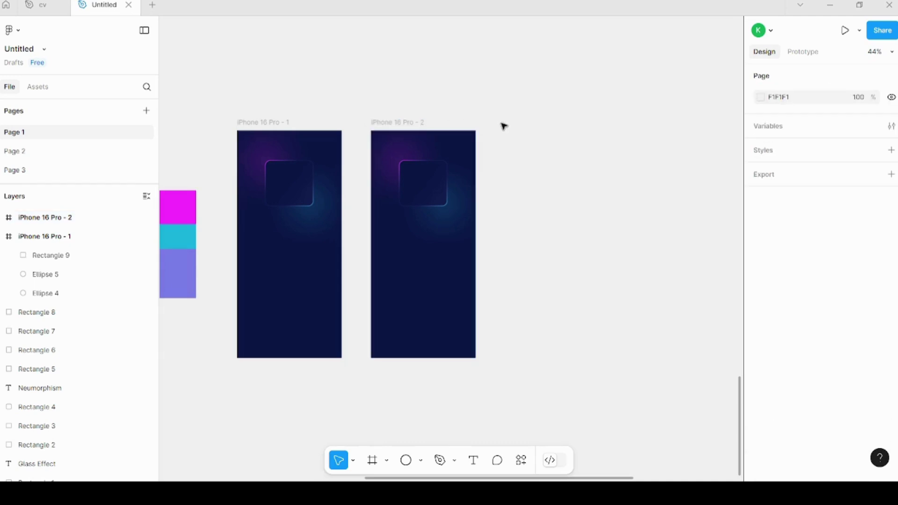
# Step: Delete Rectangle 9, Ellipse 5 and Ellipse 4 from the copied frame
pyautogui.click(437, 178)
pyautogui.press('Delete')
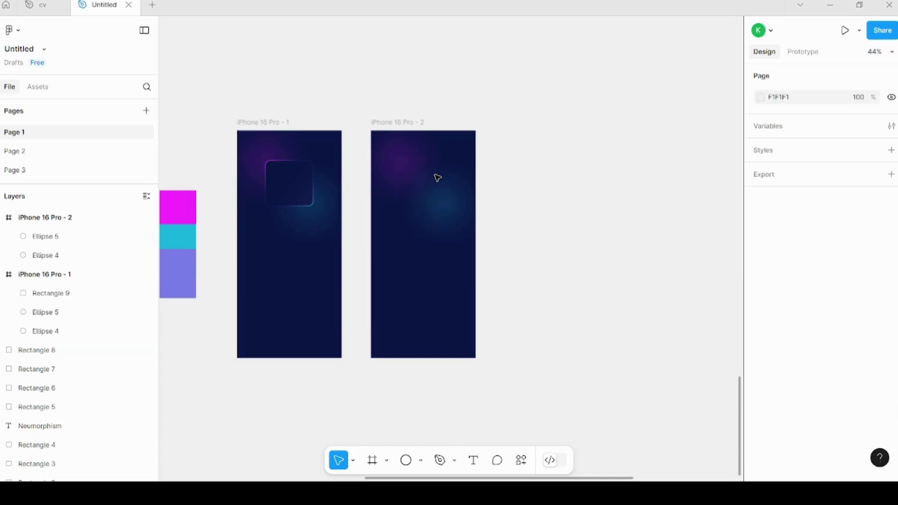
pyautogui.click(442, 202)
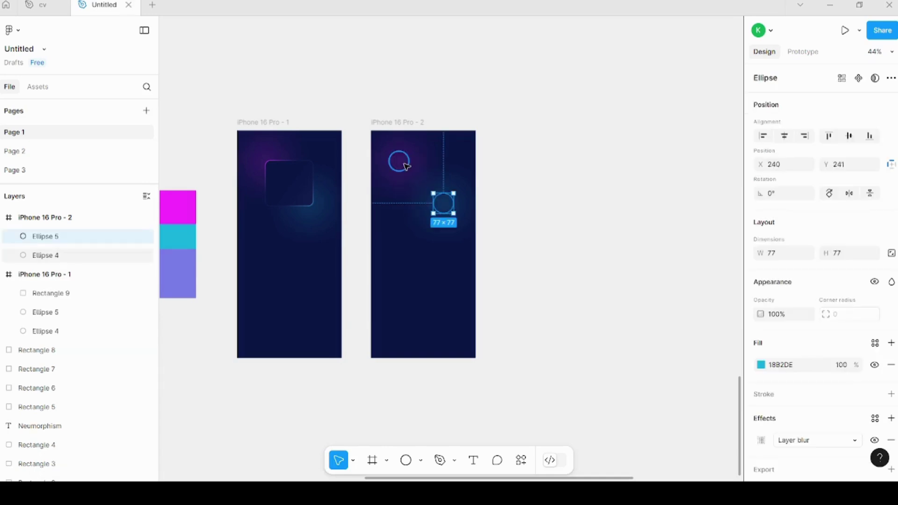
pyautogui.press('Delete')
pyautogui.click(400, 162)
pyautogui.press('Delete')
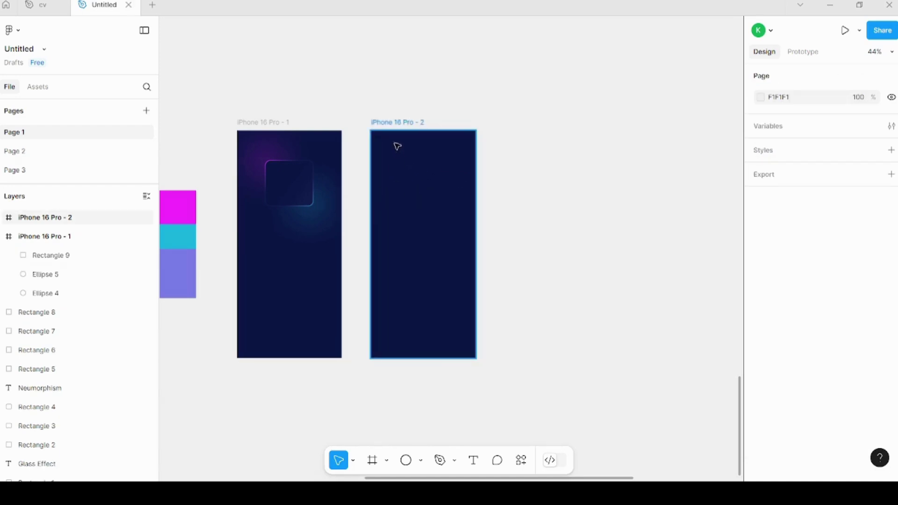
# Step: Draw a 196×190 rectangle near the top of iPhone 16 Pro - 2 and round its corners to 16
pyautogui.moveTo(395, 122)
pyautogui.mouseDown()
pyautogui.moveTo(439, 120)
pyautogui.moveTo(393, 123)
pyautogui.mouseUp()
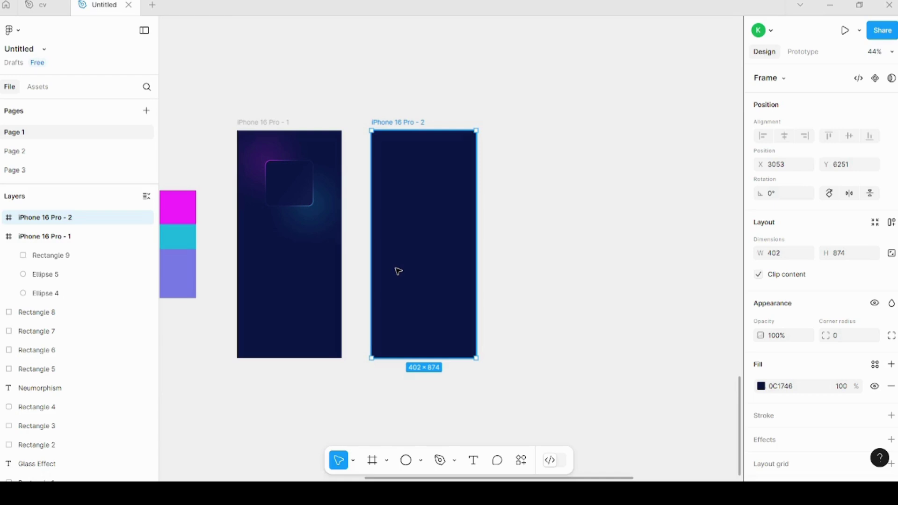
pyautogui.scroll(5, 435, 177)
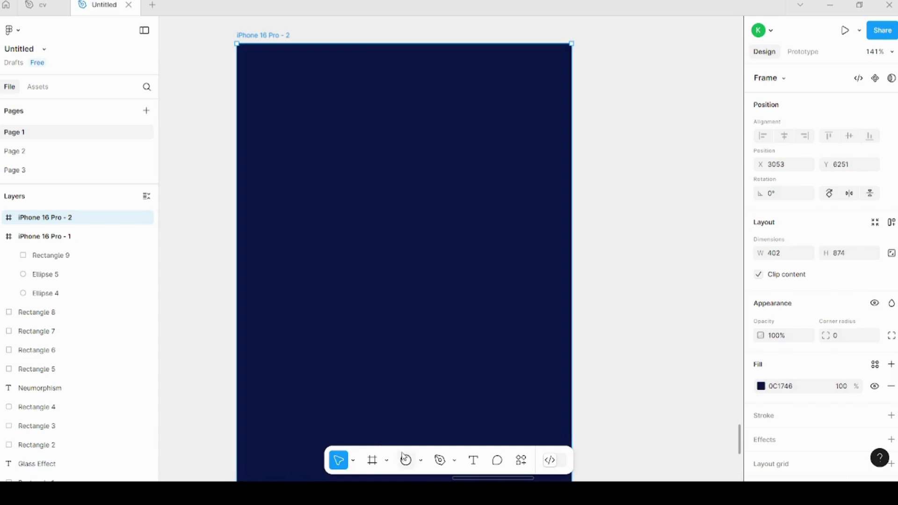
pyautogui.click(421, 460)
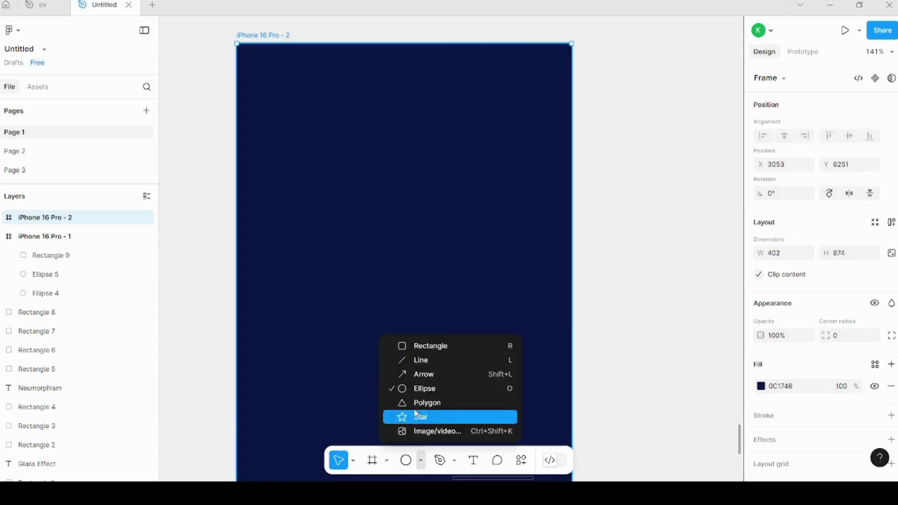
pyautogui.click(427, 352)
pyautogui.moveTo(339, 120)
pyautogui.mouseDown()
pyautogui.moveTo(431, 275)
pyautogui.moveTo(504, 279)
pyautogui.mouseUp()
pyautogui.moveTo(409, 230); pyautogui.dragTo(395, 227)
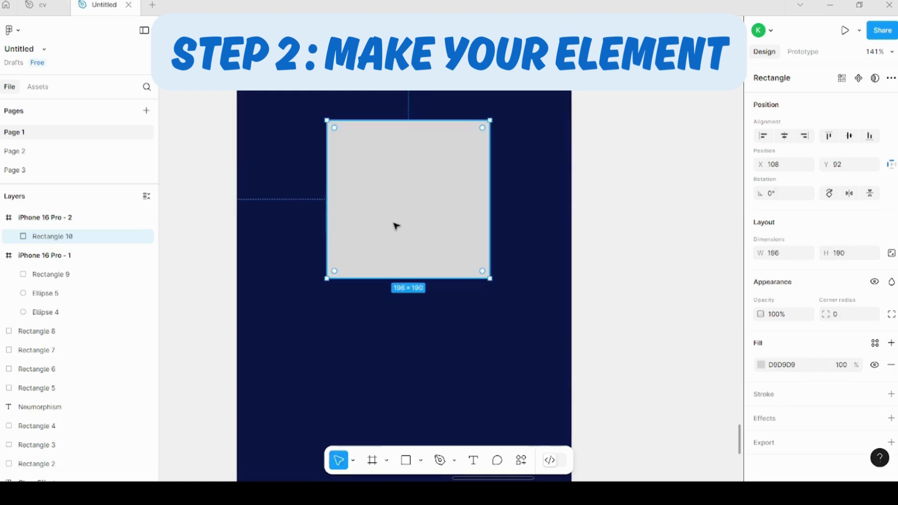
pyautogui.moveTo(334, 127); pyautogui.dragTo(344, 135)
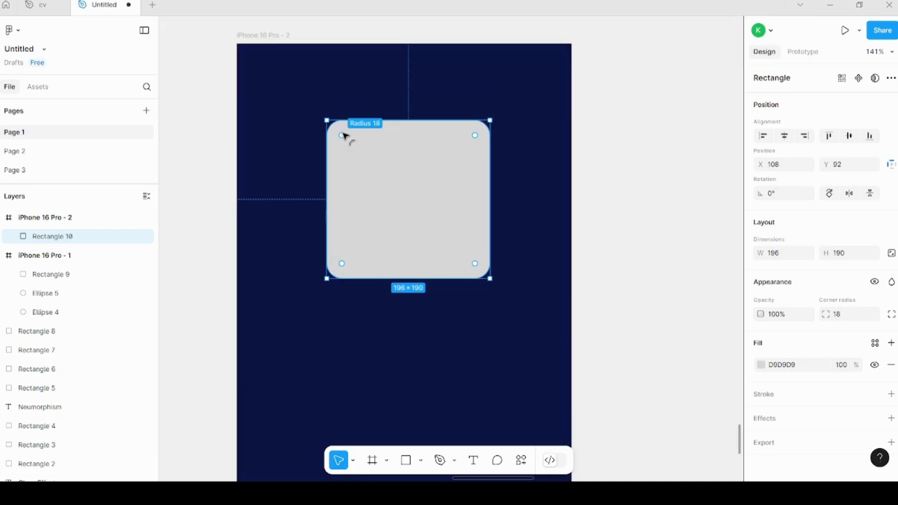
pyautogui.moveTo(345, 139)
# Step: Switch Rectangle 10's fill to a linear gradient with a start stop sampled from the navy background
pyautogui.click(666, 175)
pyautogui.click(440, 229)
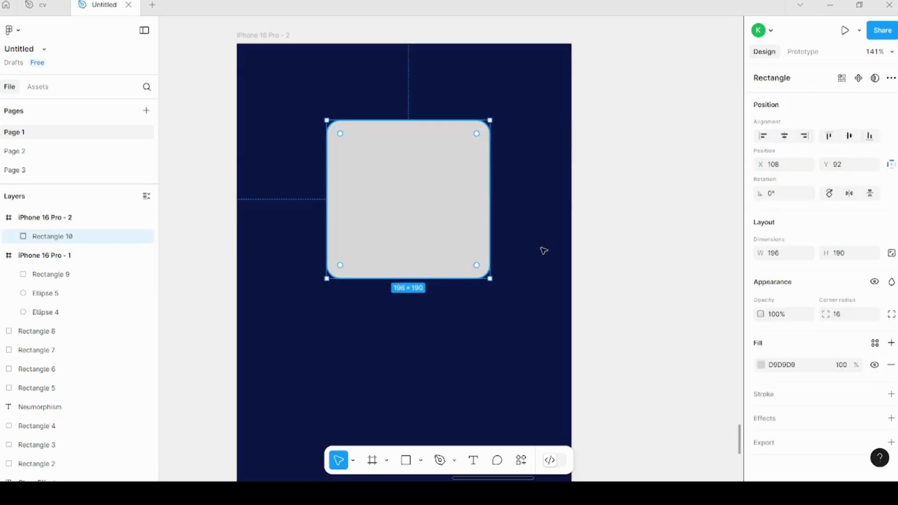
pyautogui.click(761, 365)
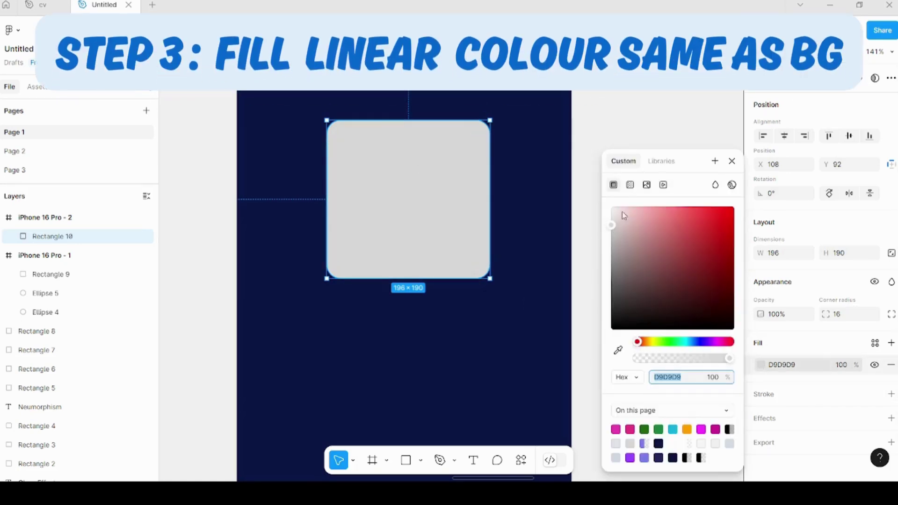
pyautogui.click(630, 186)
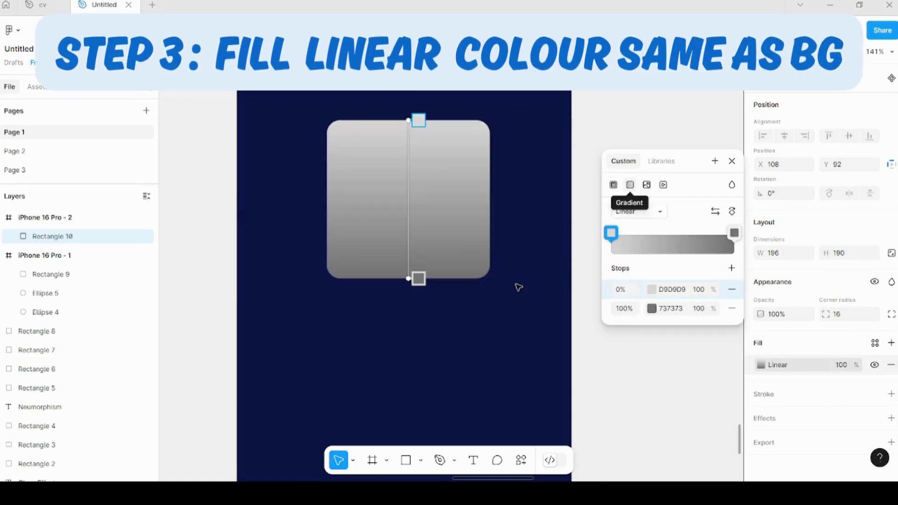
pyautogui.click(652, 289)
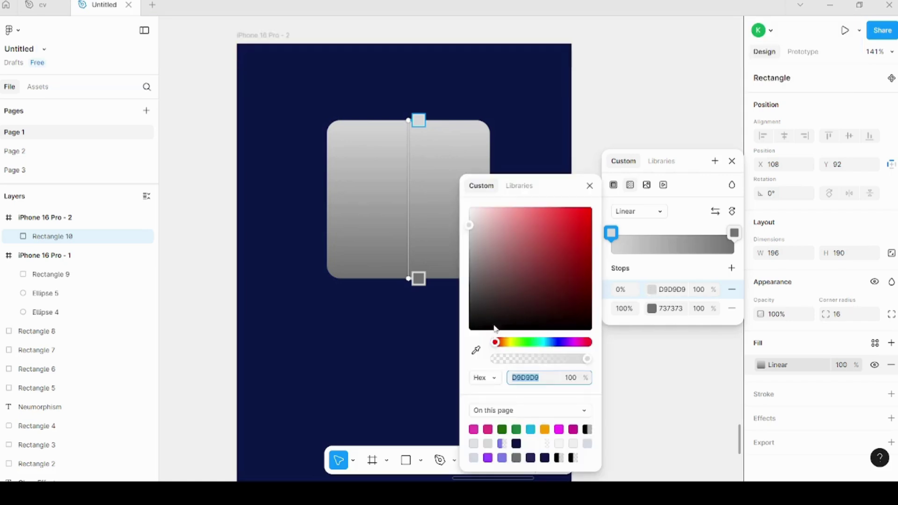
pyautogui.click(476, 350)
pyautogui.click(295, 335)
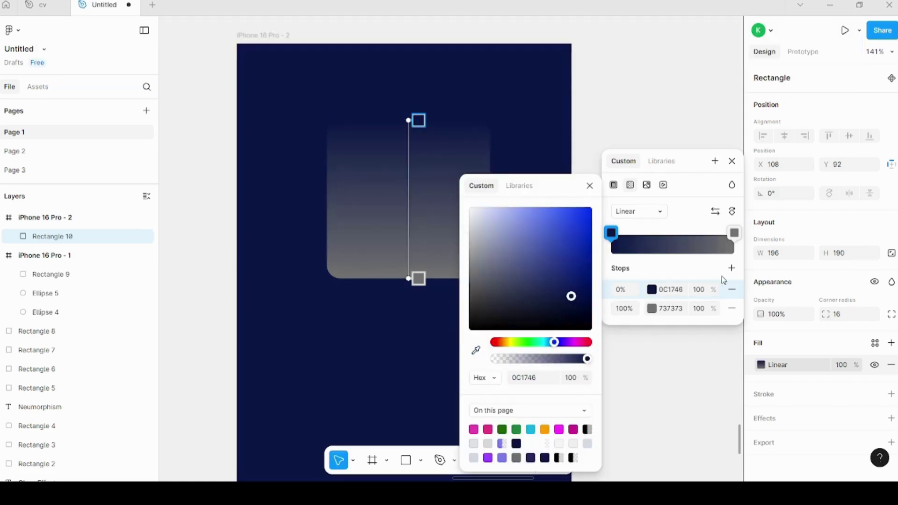
# Step: Set the gradient's end stop to a slightly lighter navy at 80% opacity
pyautogui.click(733, 234)
pyautogui.click(623, 314)
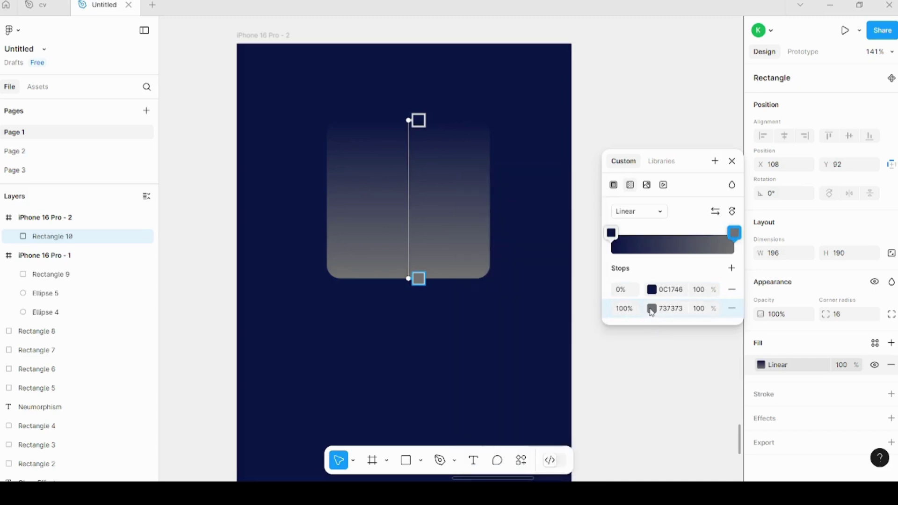
pyautogui.click(653, 310)
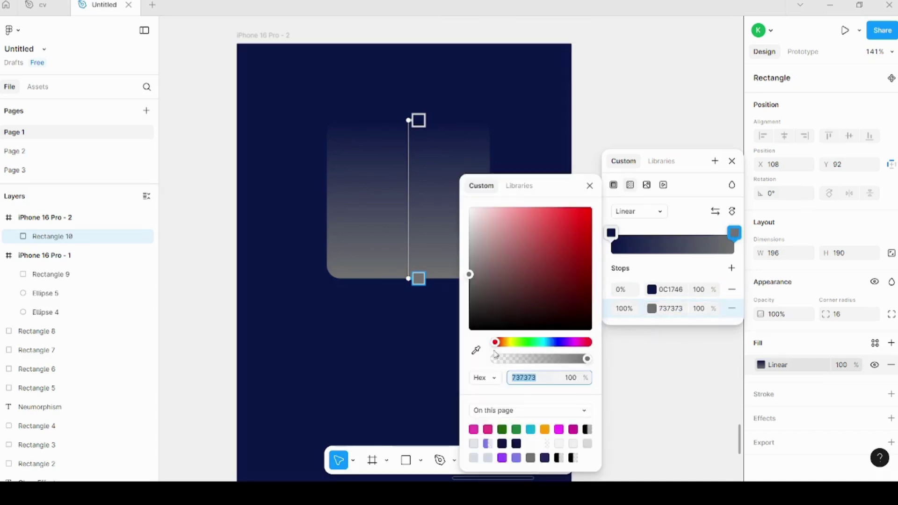
pyautogui.click(476, 350)
pyautogui.click(357, 345)
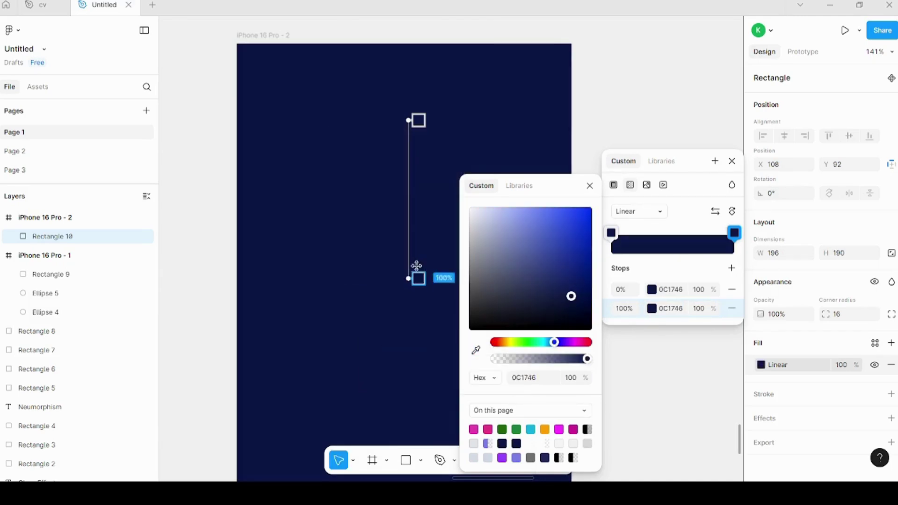
pyautogui.click(701, 310)
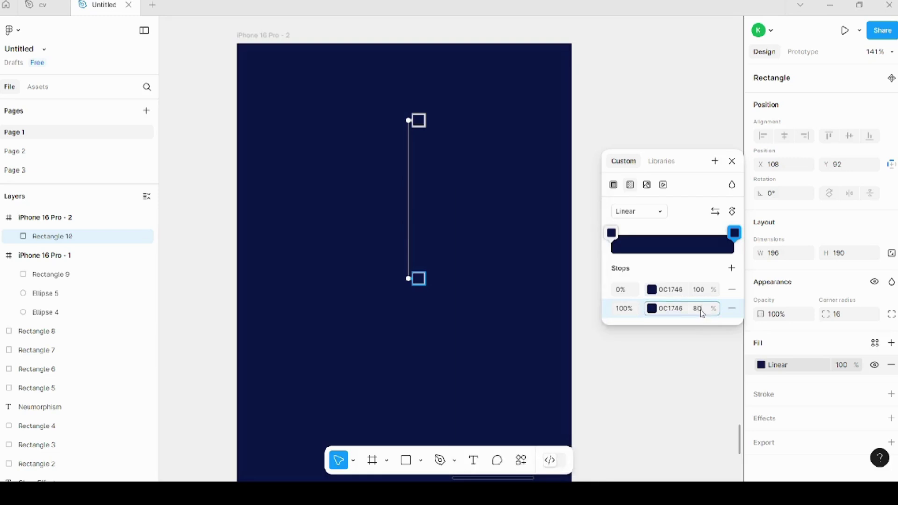
pyautogui.press('Return')
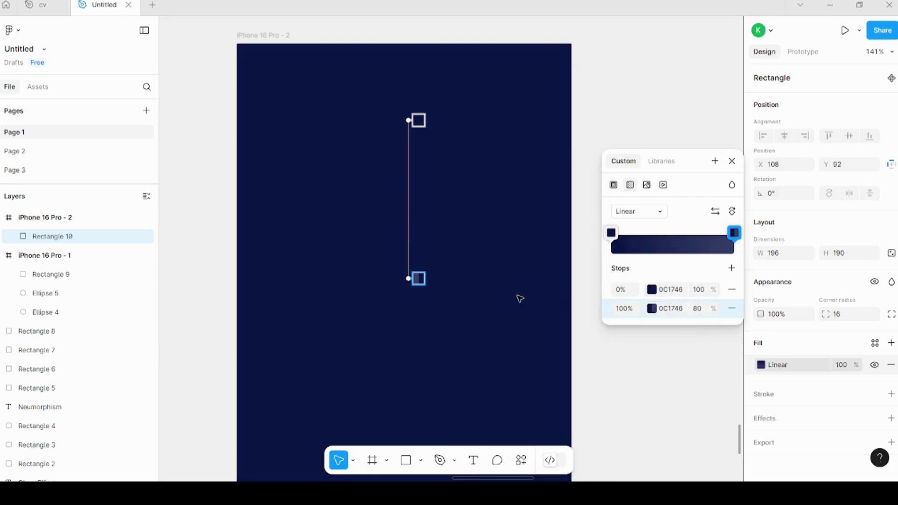
pyautogui.click(735, 234)
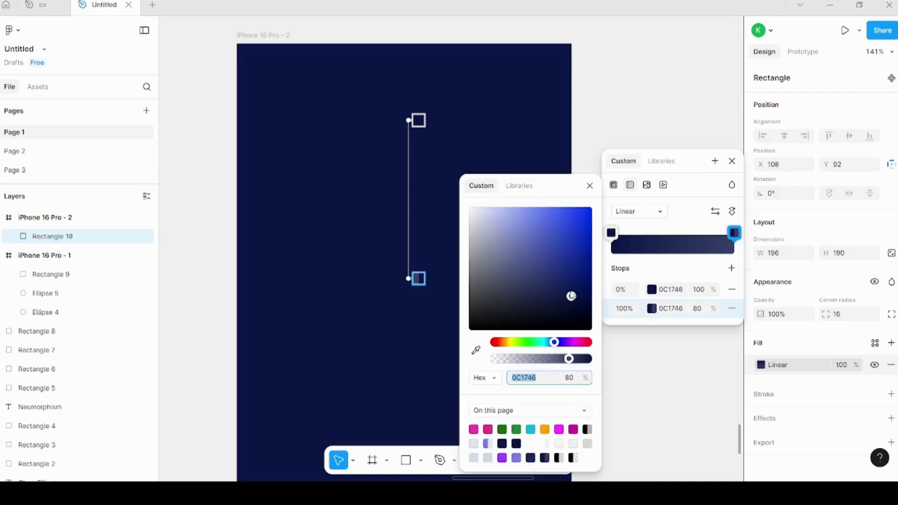
pyautogui.moveTo(572, 297); pyautogui.dragTo(568, 288)
pyautogui.click(589, 186)
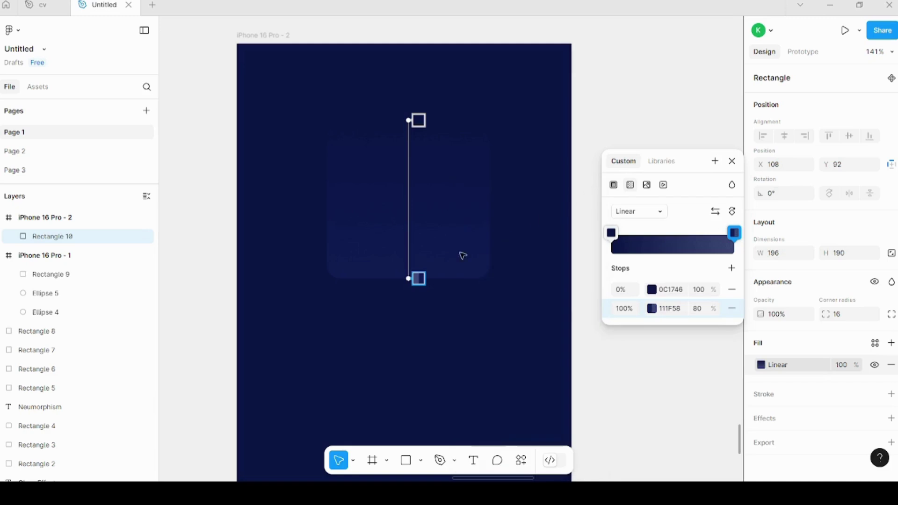
# Step: Angle the fill gradient diagonally from top-left to bottom-right
pyautogui.moveTo(407, 276); pyautogui.dragTo(511, 290)
pyautogui.moveTo(409, 120); pyautogui.dragTo(326, 104)
pyautogui.click(376, 233)
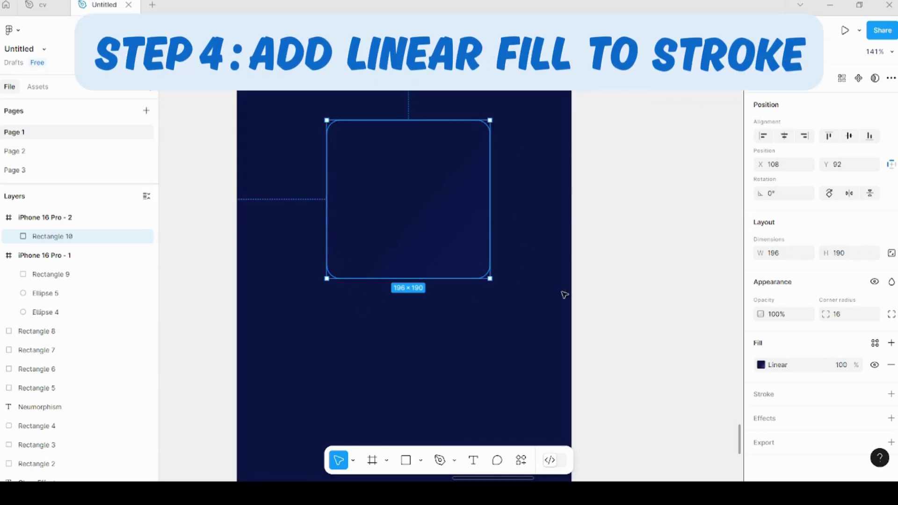
# Step: Add a 1-weight inside stroke as a diagonal linear gradient from 000000 to 666666
pyautogui.click(762, 396)
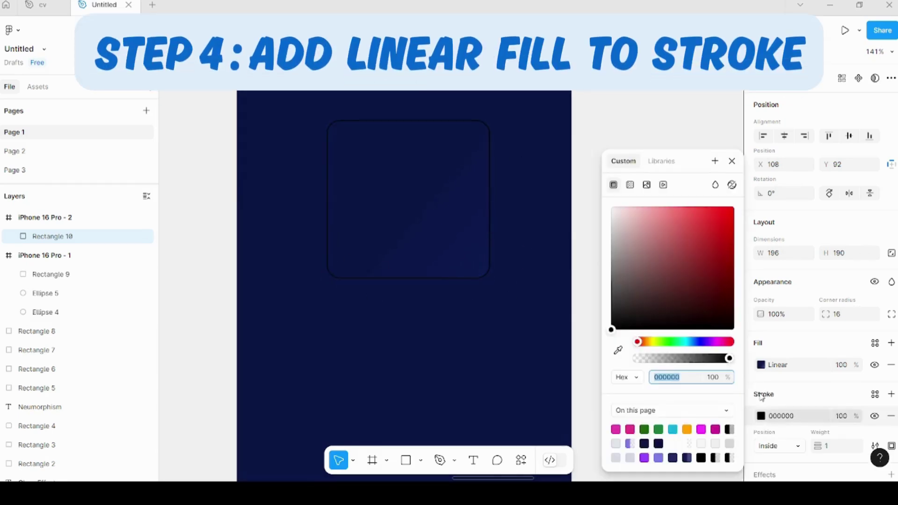
pyautogui.click(762, 418)
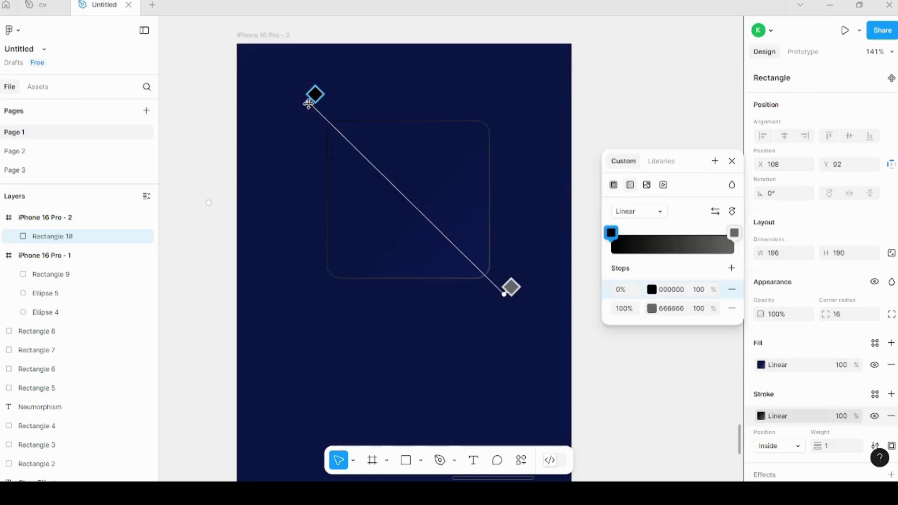
pyautogui.moveTo(308, 103); pyautogui.dragTo(325, 98)
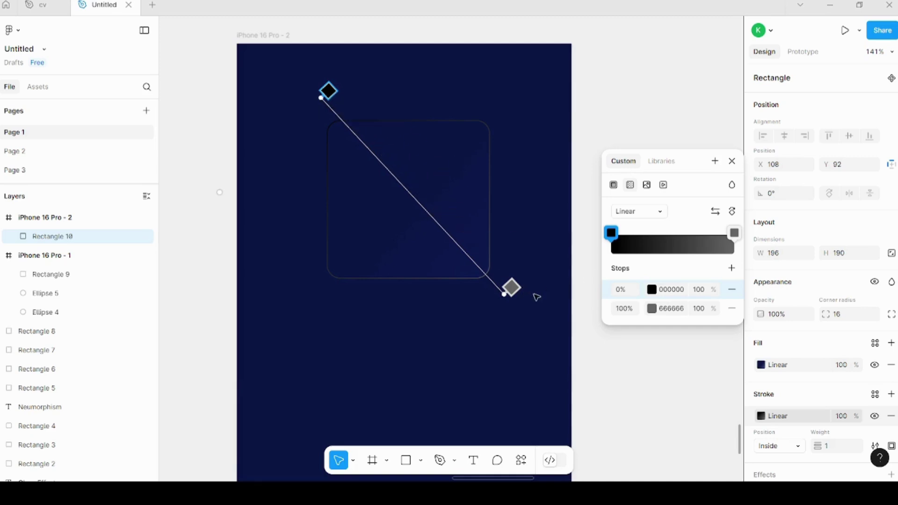
pyautogui.moveTo(511, 287); pyautogui.dragTo(503, 282)
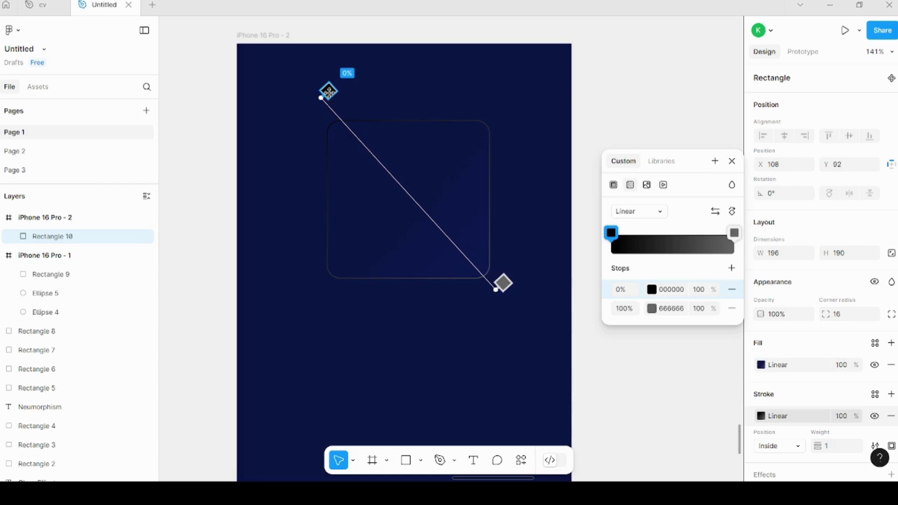
# Step: Set the stroke gradient's end stops to magenta FB37FF and cyan 18B2DE
pyautogui.scroll(-6, 481, 155)
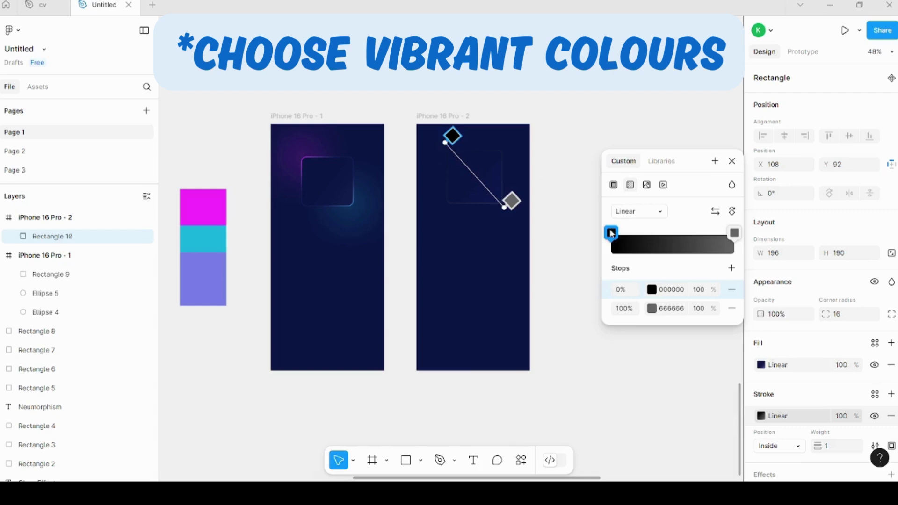
pyautogui.click(612, 233)
pyautogui.click(477, 350)
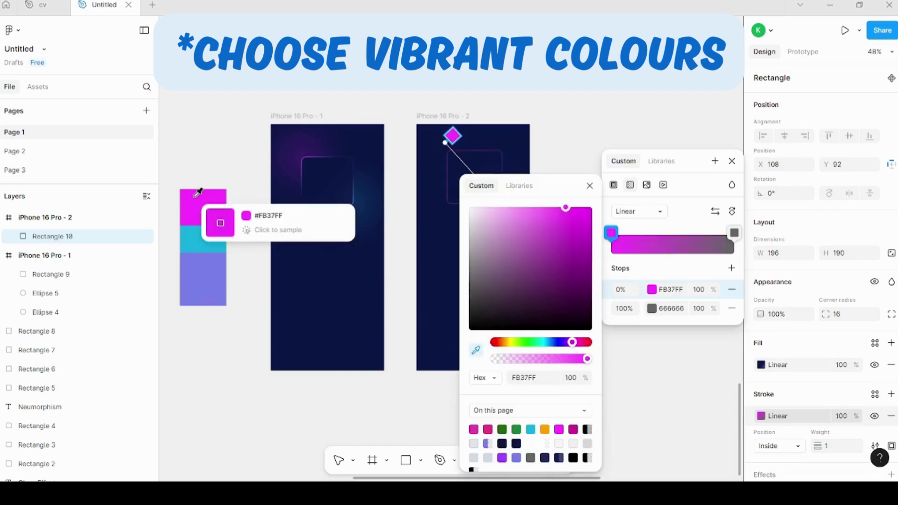
pyautogui.click(198, 192)
pyautogui.click(590, 186)
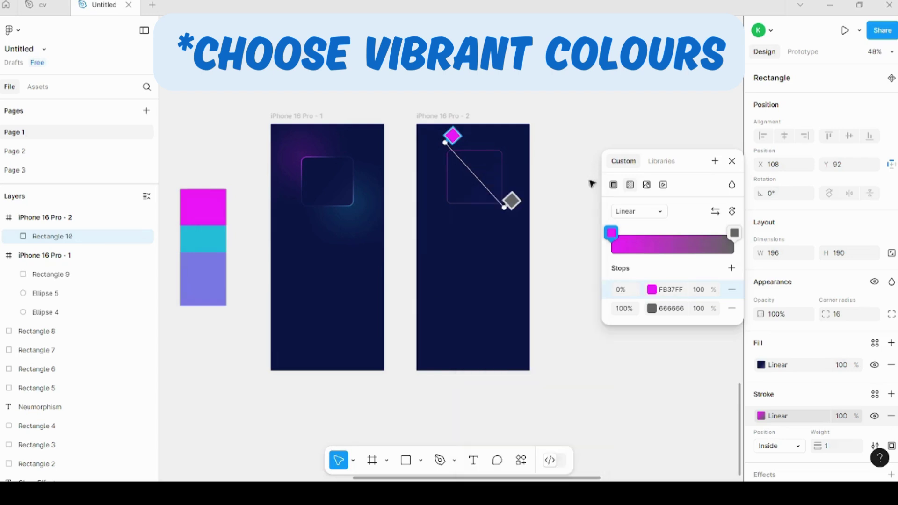
pyautogui.click(512, 201)
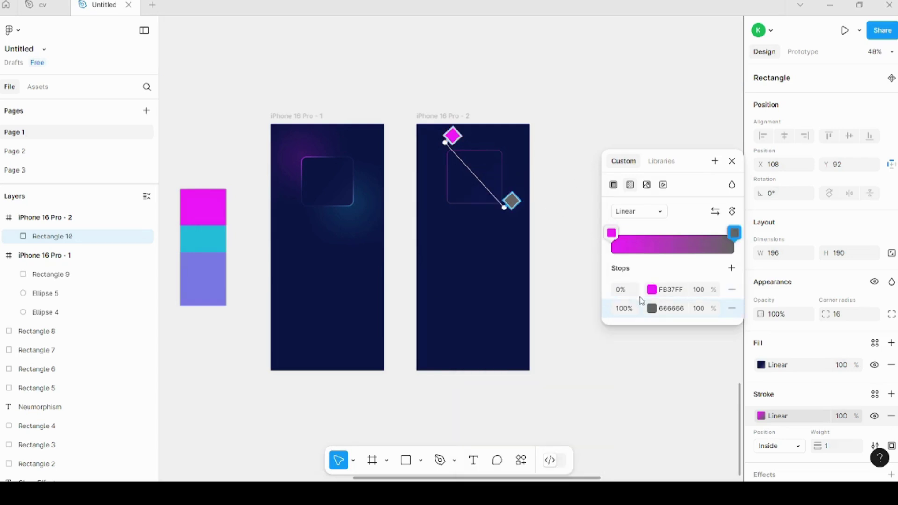
pyautogui.click(653, 309)
pyautogui.click(476, 350)
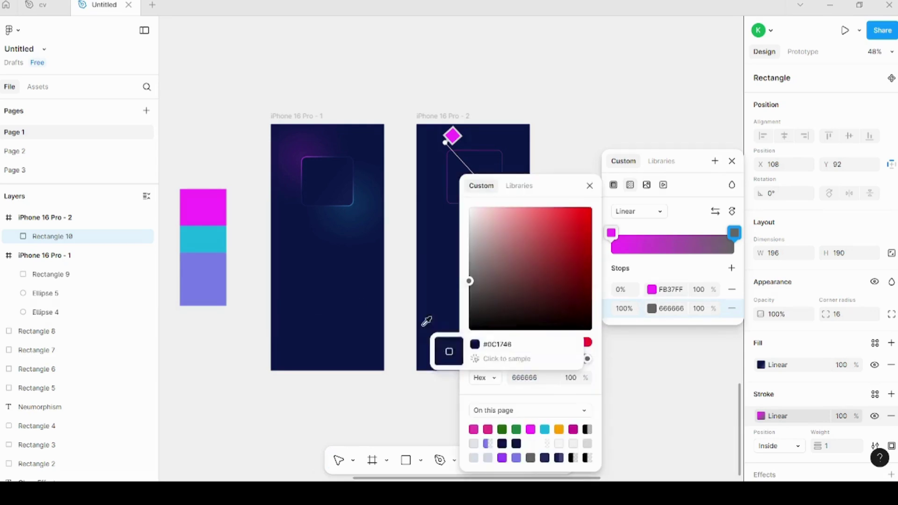
pyautogui.click(217, 229)
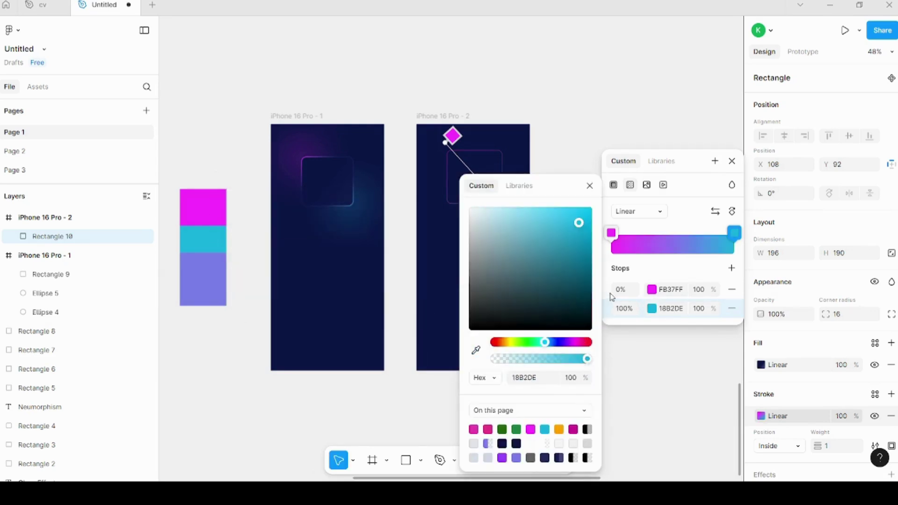
pyautogui.click(590, 186)
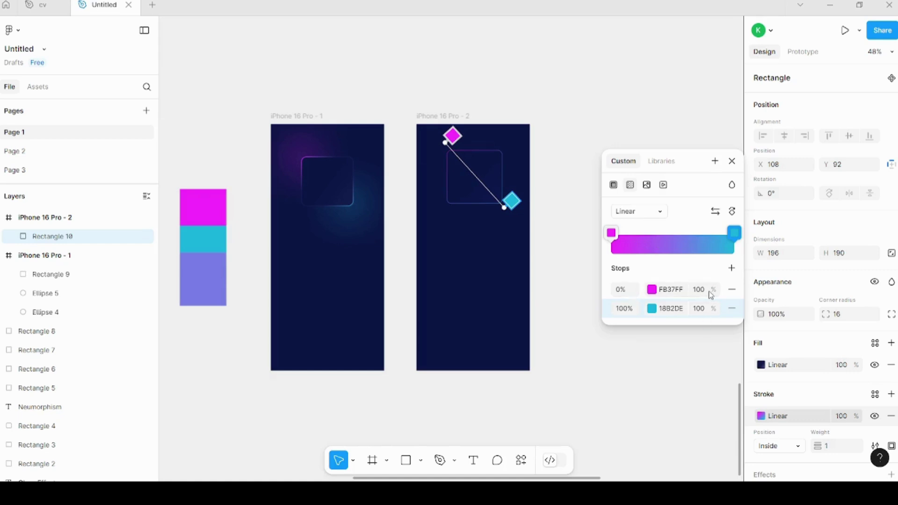
# Step: Add lavender 7B7FEA stops at 32% and 63% of the stroke gradient
pyautogui.click(650, 243)
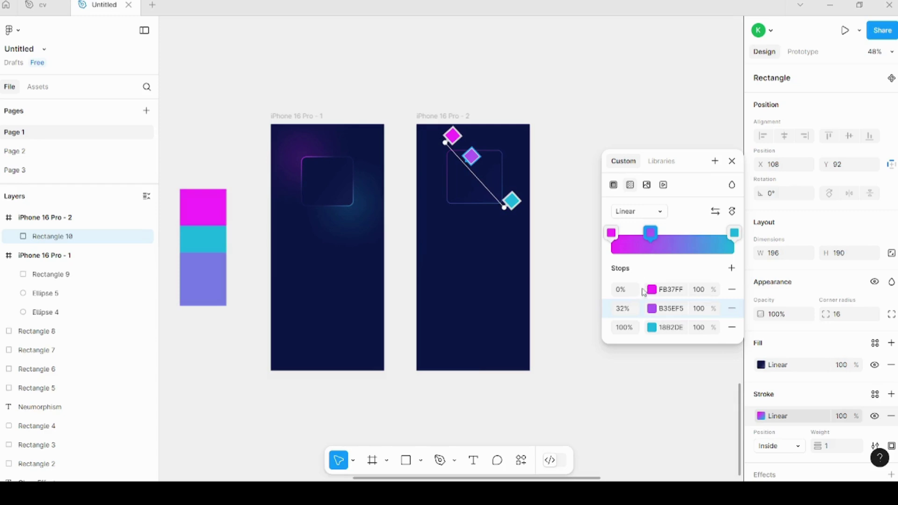
pyautogui.click(652, 309)
pyautogui.click(477, 350)
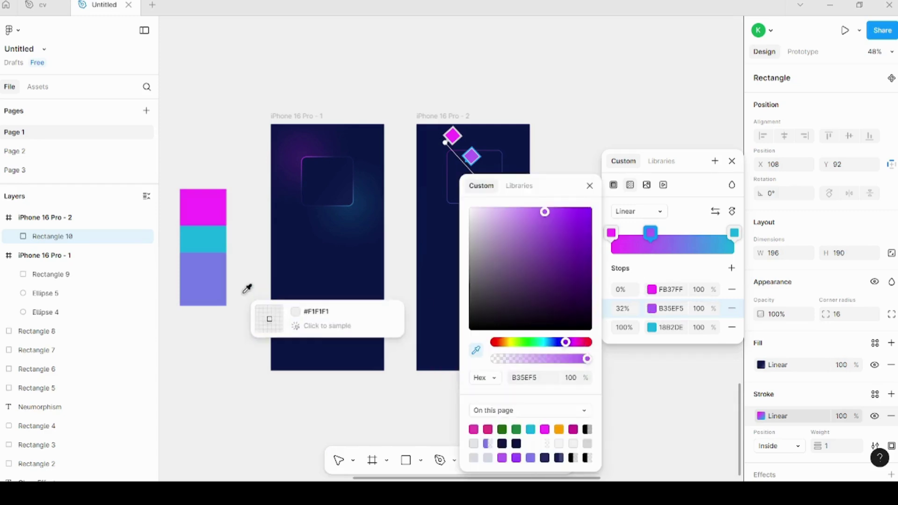
pyautogui.click(206, 275)
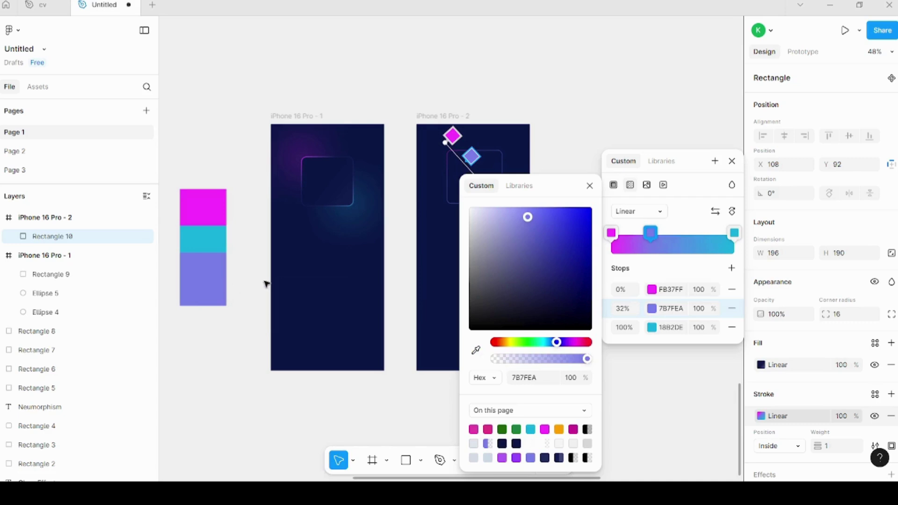
pyautogui.click(690, 248)
pyautogui.click(652, 327)
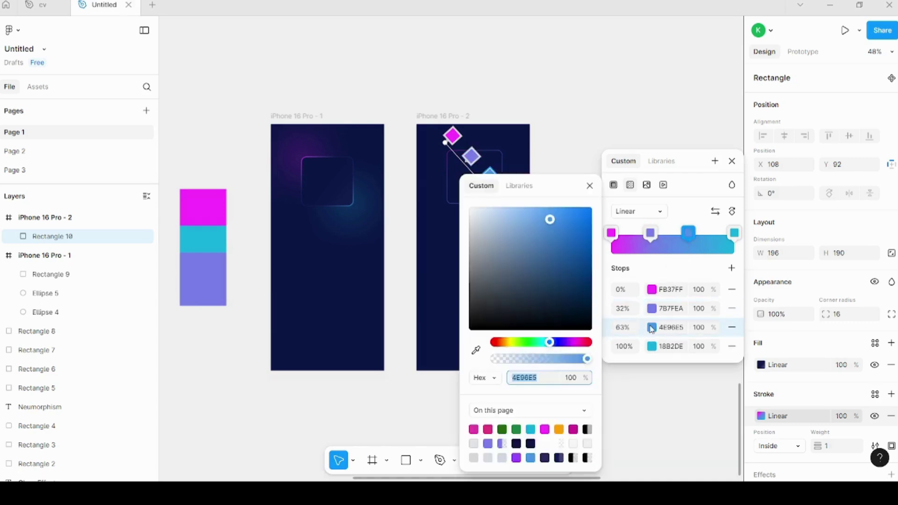
pyautogui.click(476, 350)
pyautogui.click(202, 274)
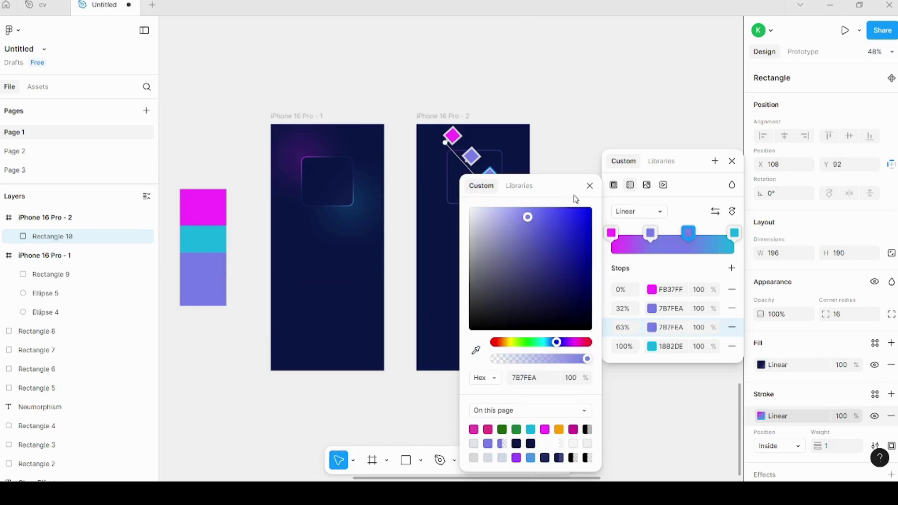
pyautogui.click(590, 185)
# Step: Set both lavender middle stops to 8% opacity
pyautogui.click(699, 309)
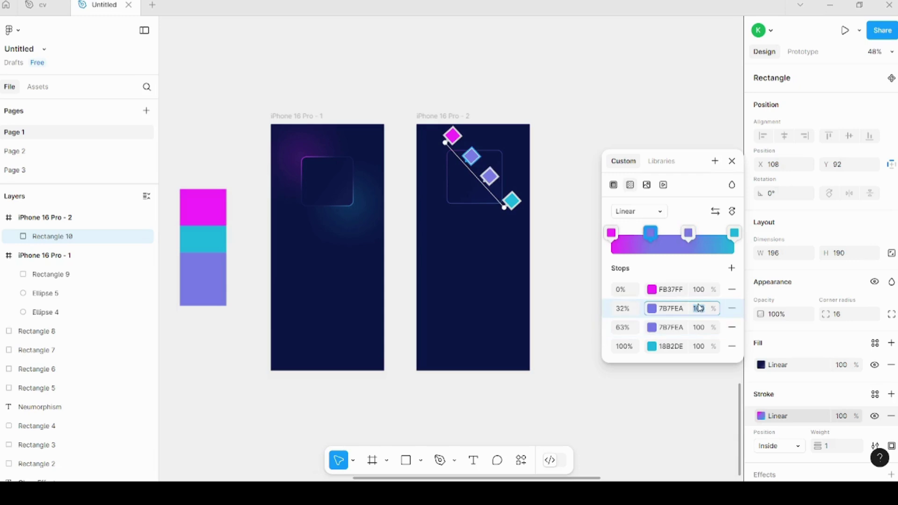
pyautogui.write('8')
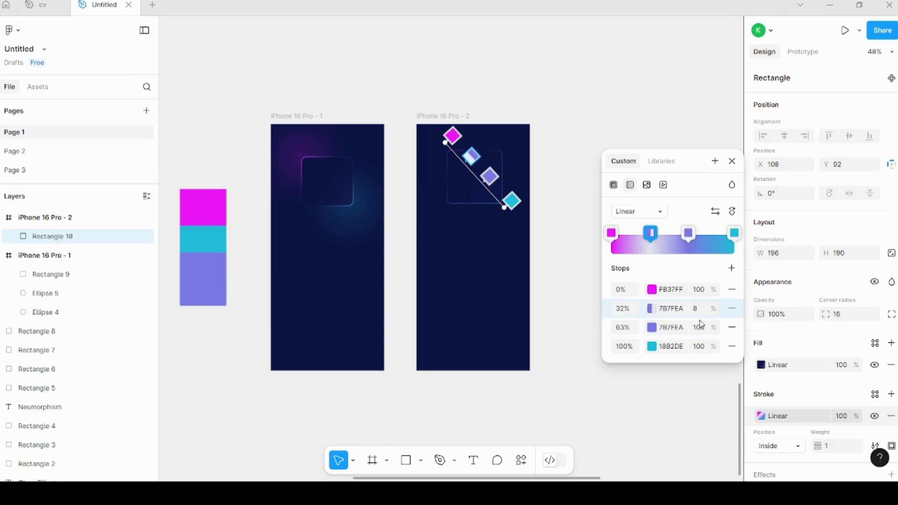
pyautogui.click(700, 328)
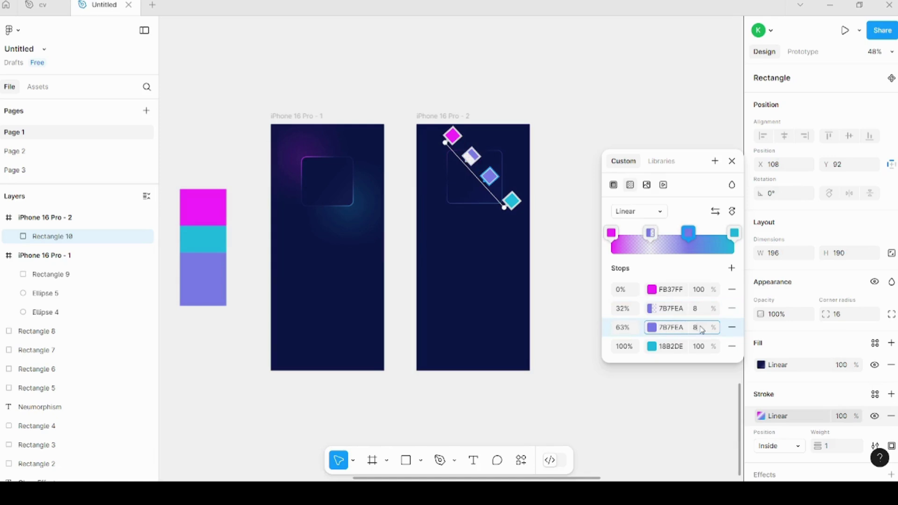
pyautogui.write('8')
pyautogui.press('Return')
pyautogui.scroll(3, 528, 161)
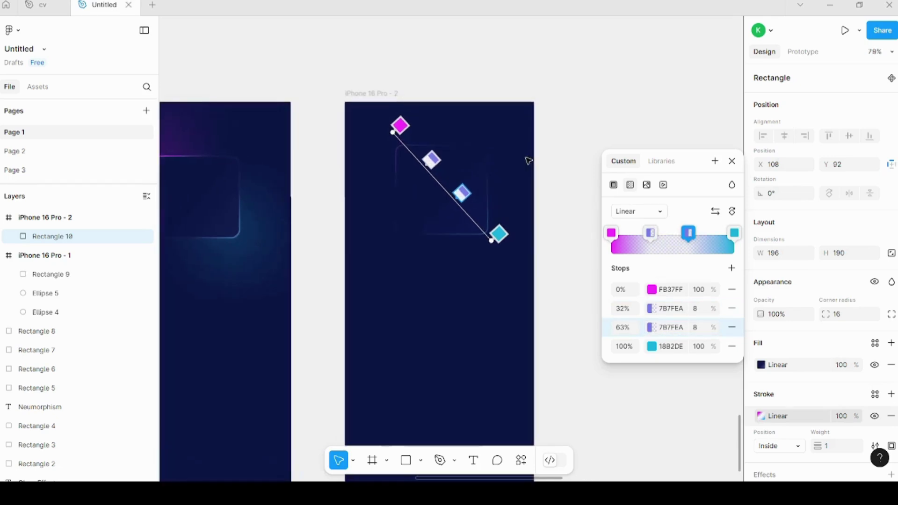
# Step: Set Rectangle 10's stroke weight to 3 and deselect it to preview the outline
pyautogui.scroll(5, 482, 206)
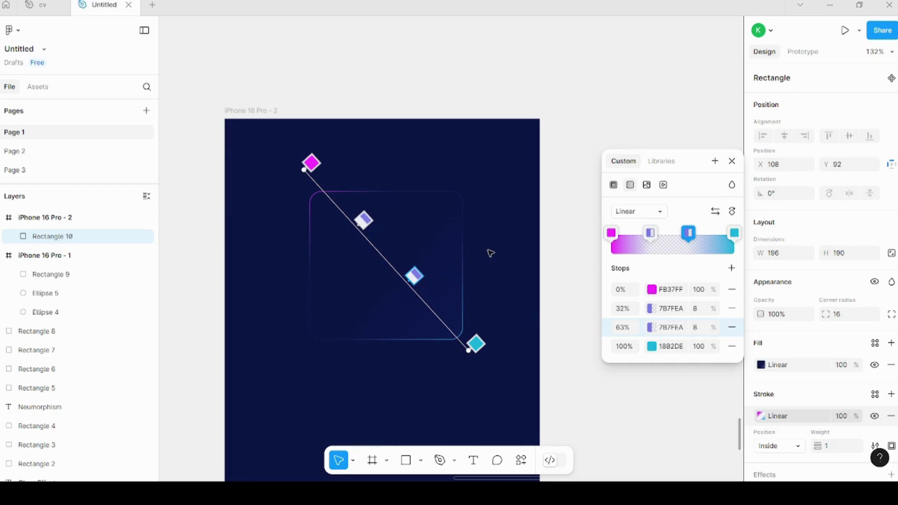
pyautogui.click(835, 446)
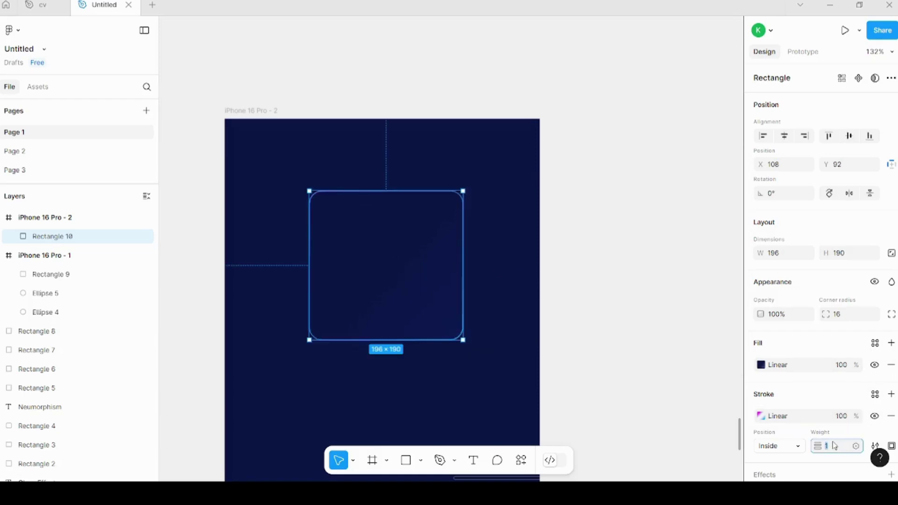
pyautogui.write('3')
pyautogui.press('Return')
pyautogui.click(678, 352)
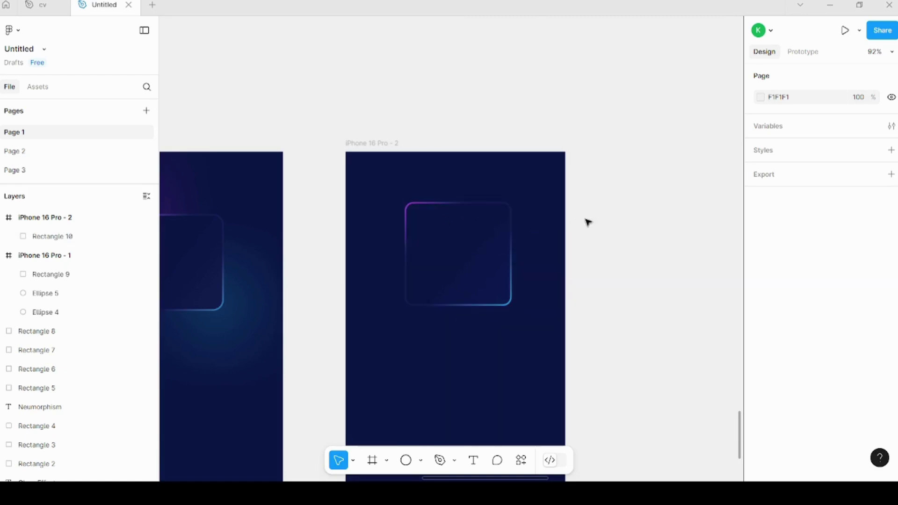
# Step: Draw a 44×44 circle at the rounded square's top-left corner
pyautogui.scroll(3, 430, 215)
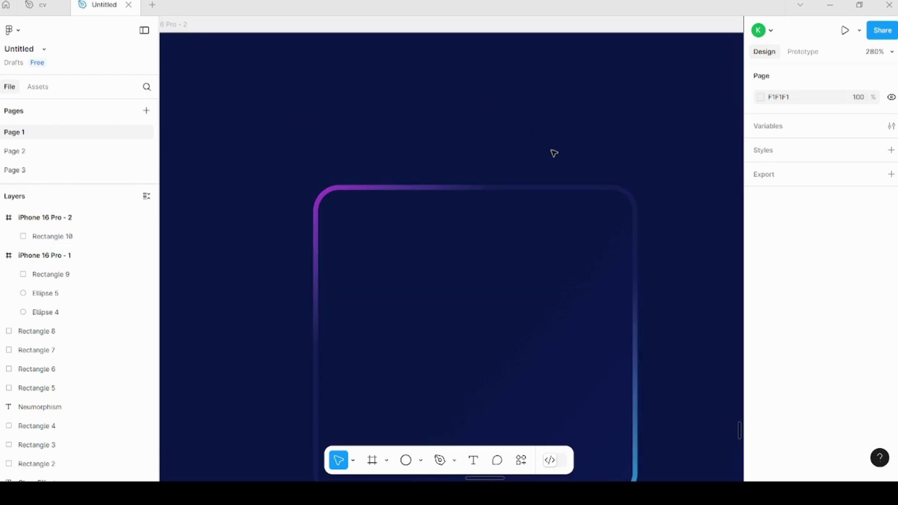
pyautogui.scroll(-1, 454, 120)
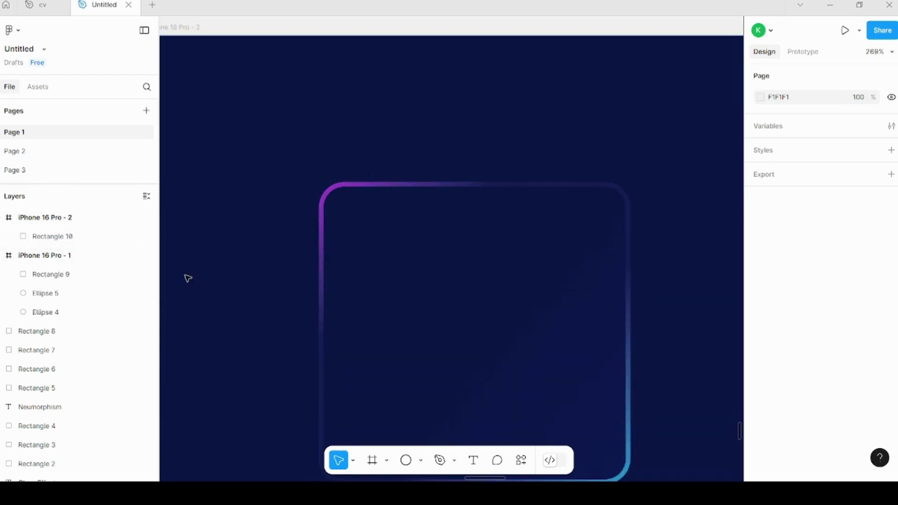
pyautogui.click(406, 460)
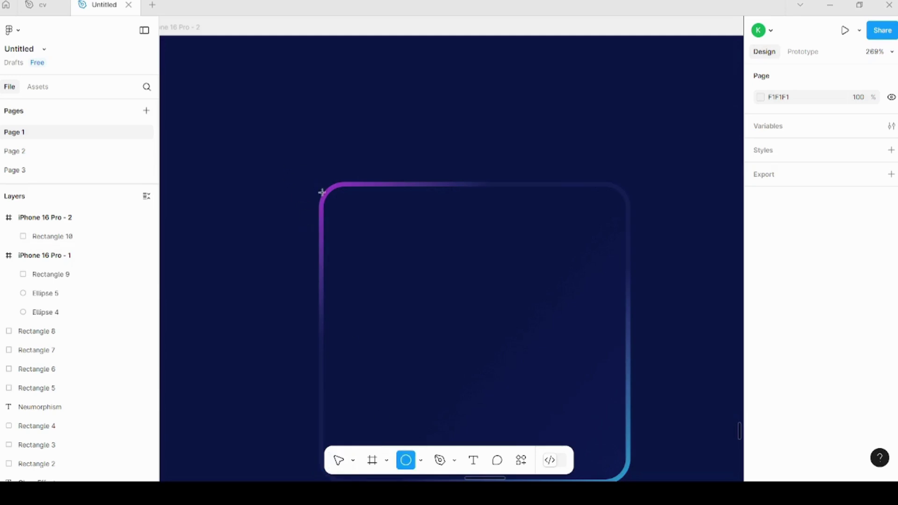
pyautogui.moveTo(322, 193); pyautogui.dragTo(349, 220)
# Step: Duplicate the circle to the bottom-right corner and send both circles behind the square
pyautogui.scroll(-3, 237, 177)
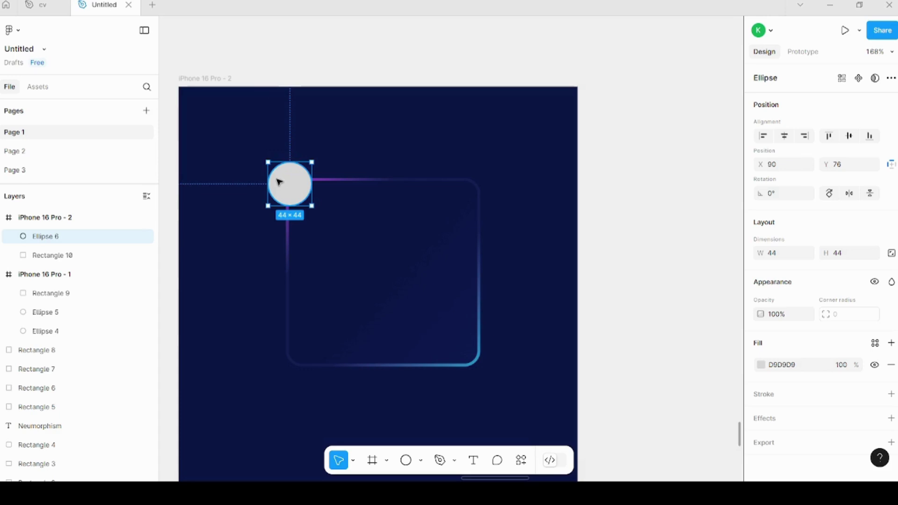
pyautogui.hotkey('ctrl', 'd')
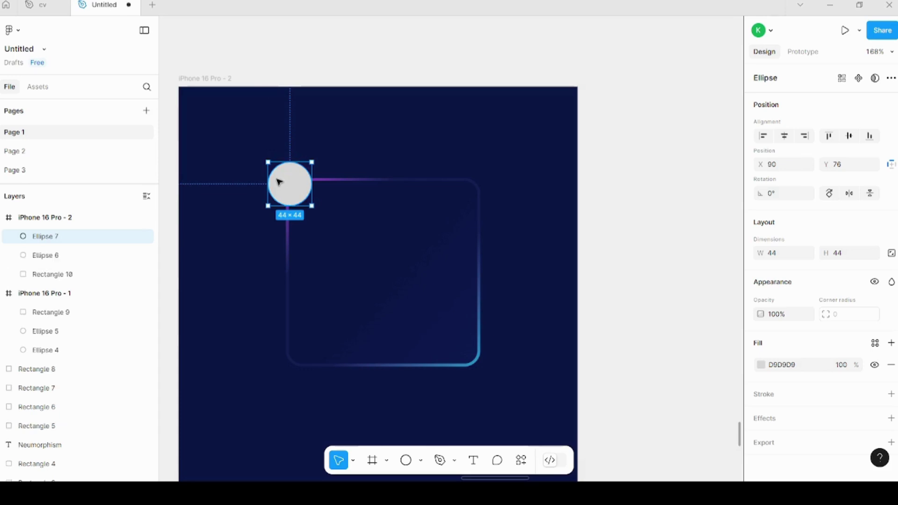
pyautogui.moveTo(280, 182); pyautogui.dragTo(474, 363)
pyautogui.keyDown('shift'); pyautogui.click(290, 186); pyautogui.keyUp('shift')
pyautogui.hotkey('ctrl', '[')
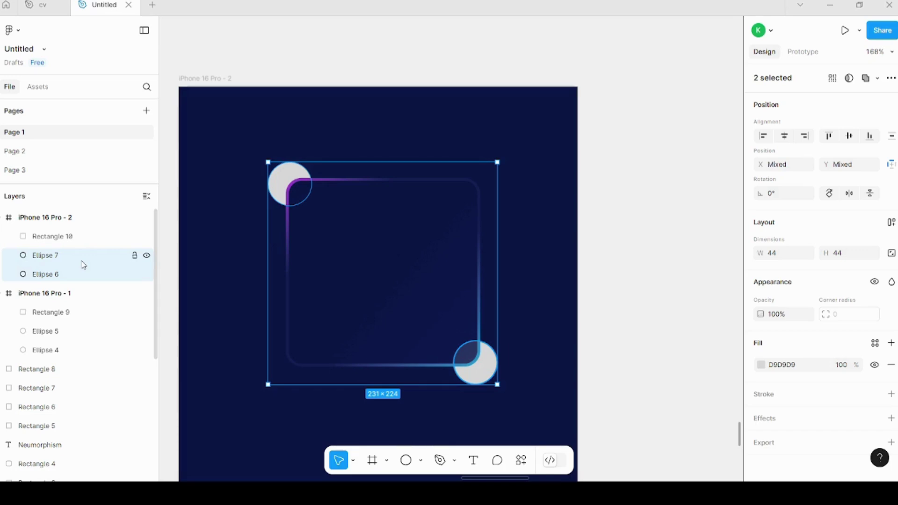
# Step: Fill the top-left circle with magenta FB37FF sampled from the swatch
pyautogui.click(629, 291)
pyautogui.click(283, 174)
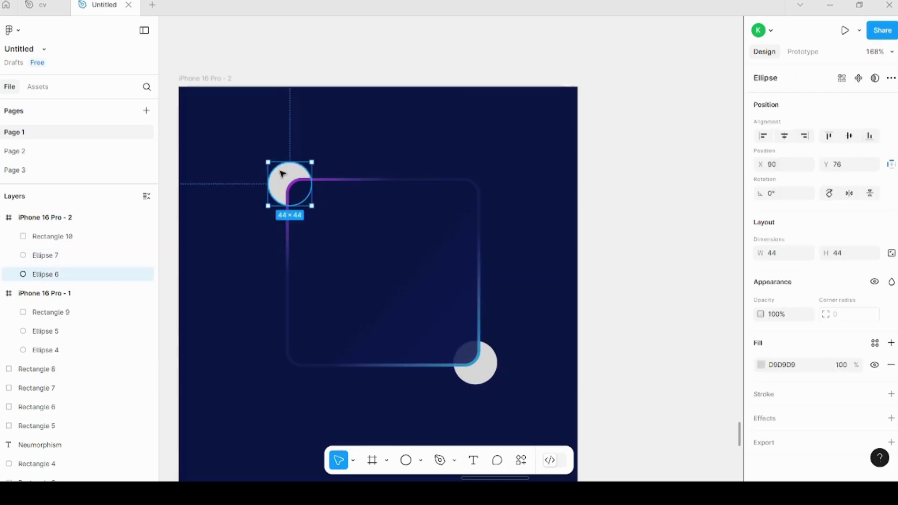
pyautogui.scroll(-5, 535, 257)
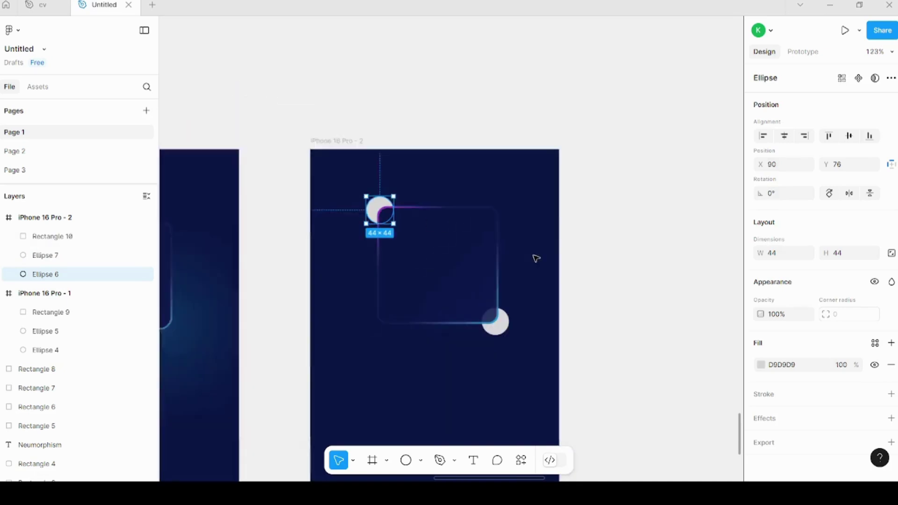
pyautogui.press('i')
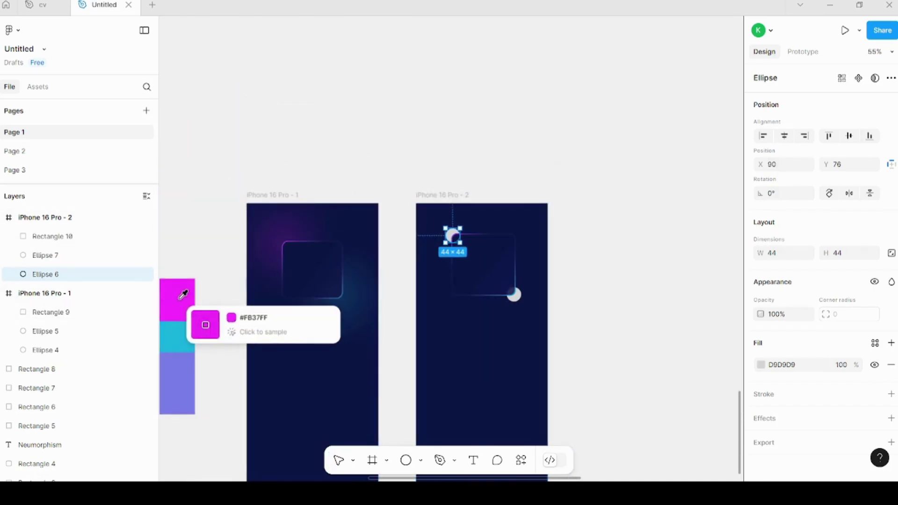
pyautogui.click(185, 292)
# Step: Fill the bottom-right circle with cyan 18B2DE sampled from the swatch
pyautogui.click(537, 298)
pyautogui.click(514, 297)
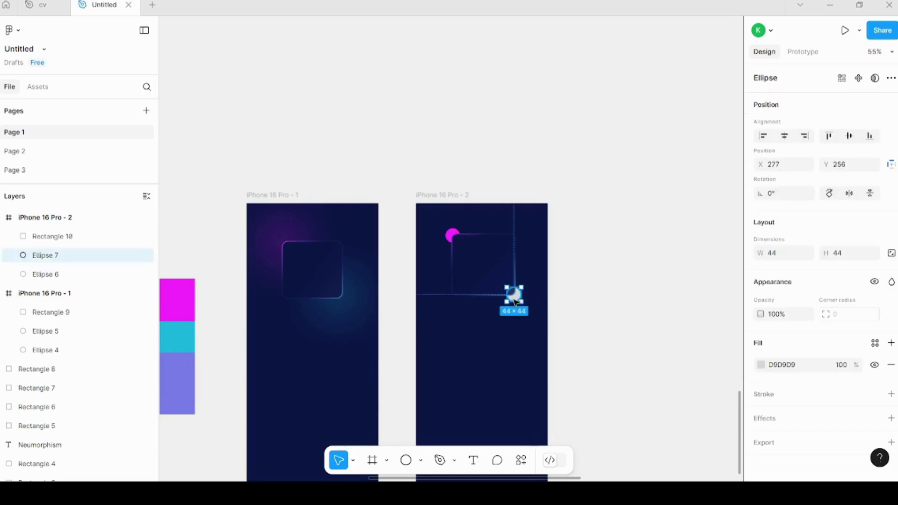
pyautogui.press('i')
pyautogui.click(177, 359)
pyautogui.press('i')
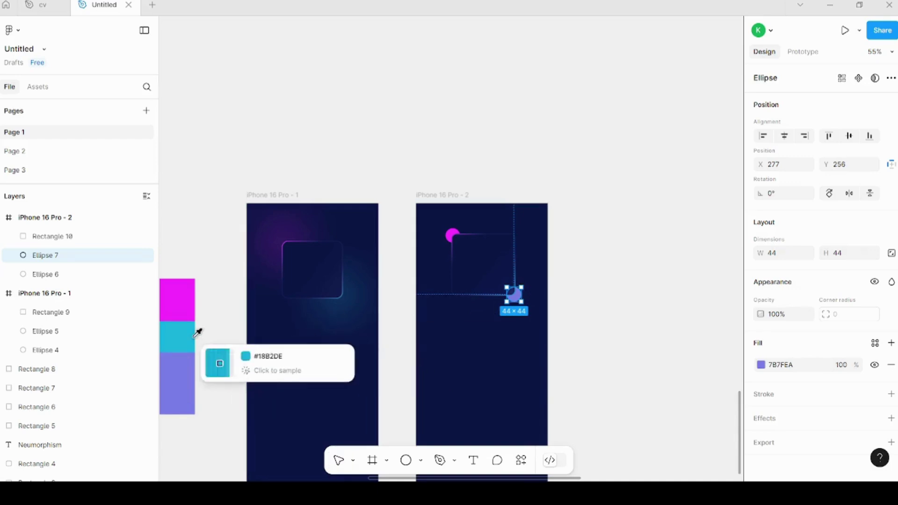
pyautogui.click(187, 336)
pyautogui.click(571, 269)
# Step: Select both the cyan and magenta circles together
pyautogui.scroll(6, 575, 276)
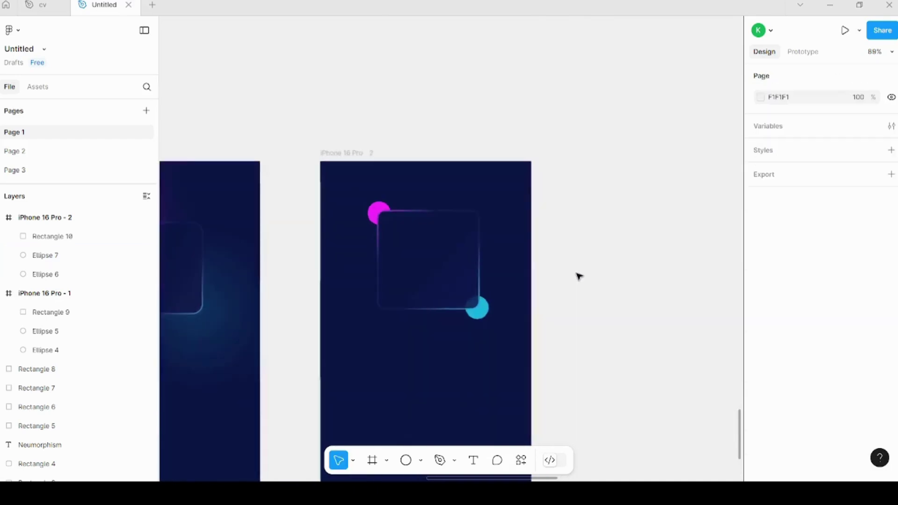
pyautogui.scroll(-1, 602, 263)
pyautogui.click(427, 341)
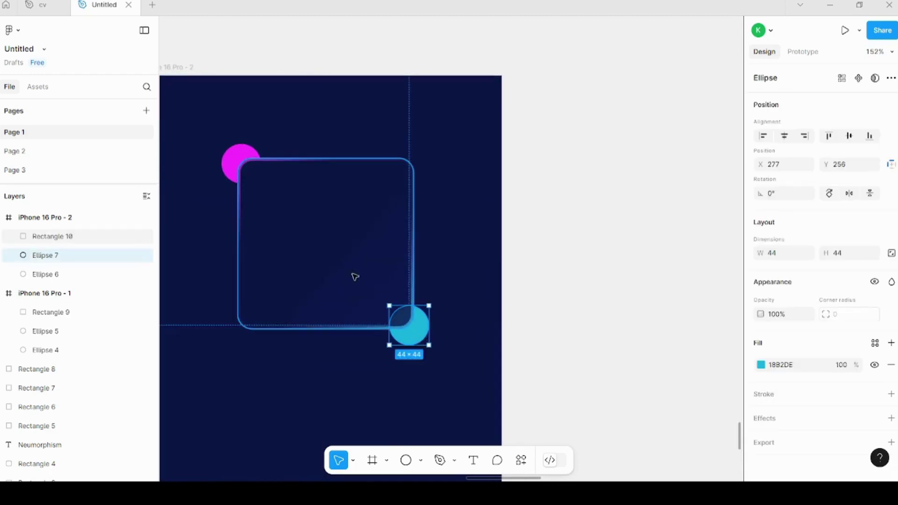
pyautogui.keyDown('shift'); pyautogui.click(243, 170); pyautogui.keyUp('shift')
# Step: Add a Layer blur effect to both circles
pyautogui.scroll(-3, 854, 424)
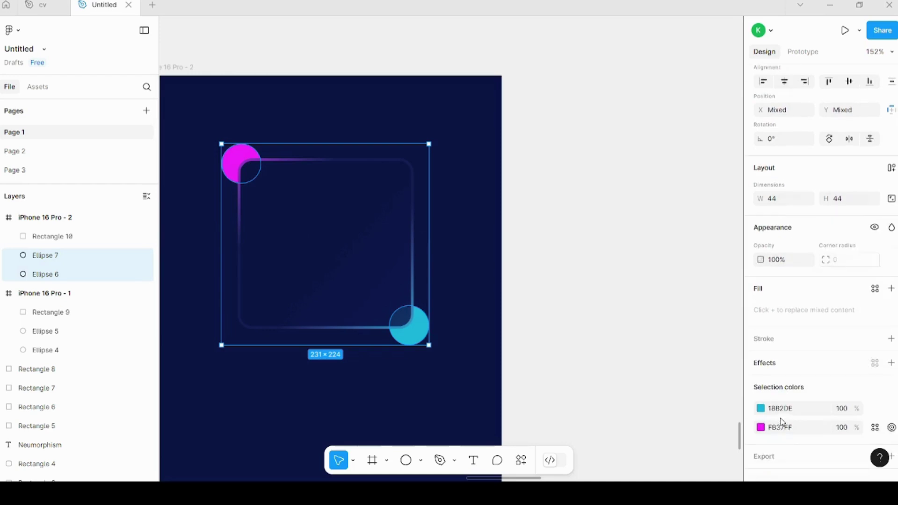
pyautogui.click(892, 347)
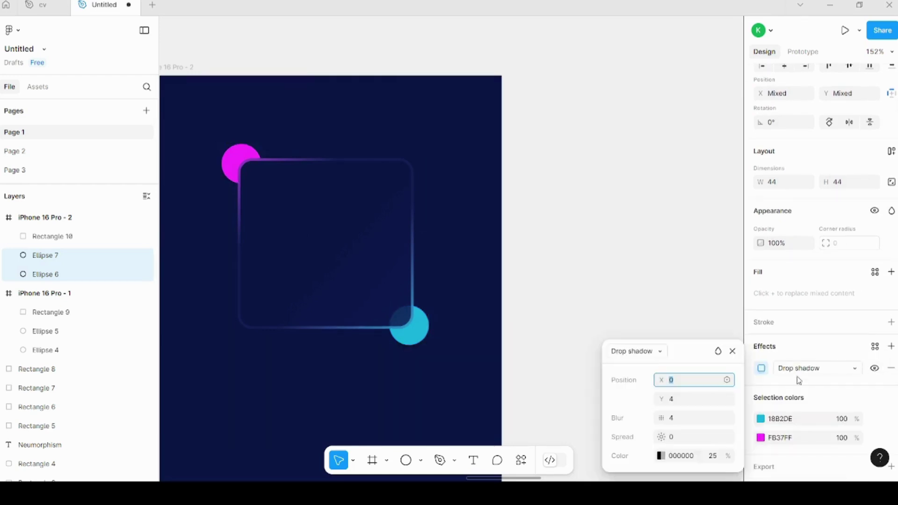
pyautogui.click(851, 369)
pyautogui.click(819, 383)
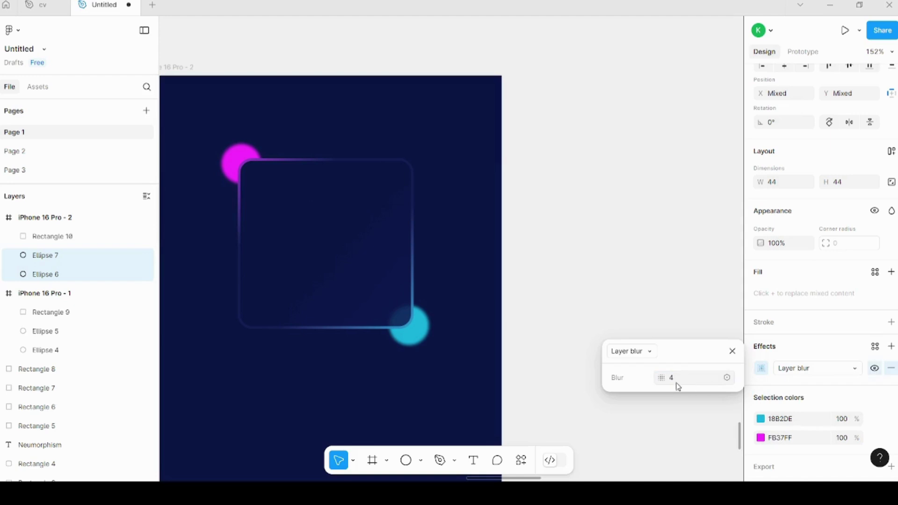
# Step: Try blur values of 100, 15, 150, 120 and 100 before settling on 90
pyautogui.click(667, 378)
pyautogui.write('100')
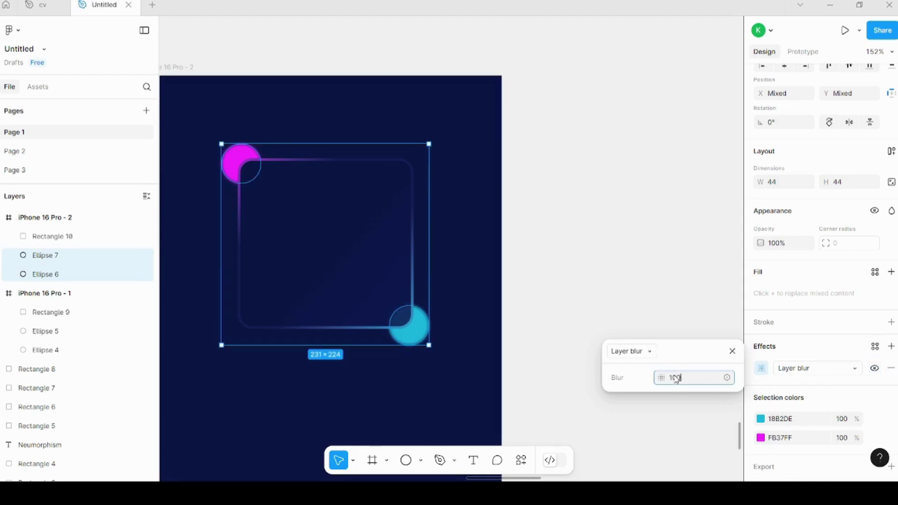
pyautogui.press('Return')
pyautogui.click(683, 378)
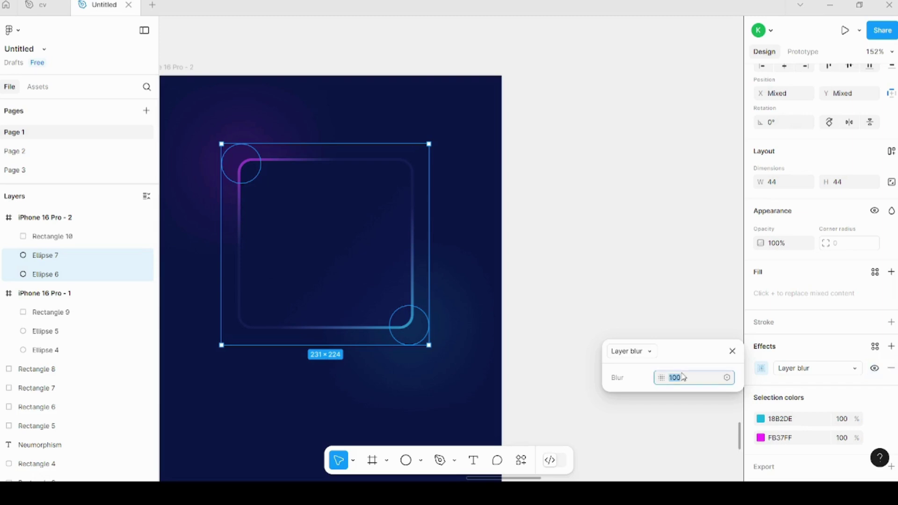
pyautogui.write('15')
pyautogui.press('Return')
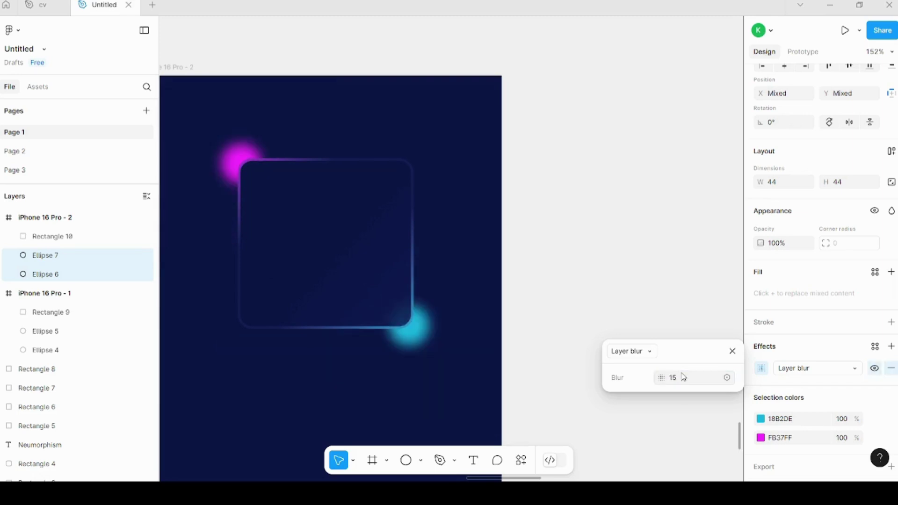
pyautogui.click(684, 377)
pyautogui.write('1')
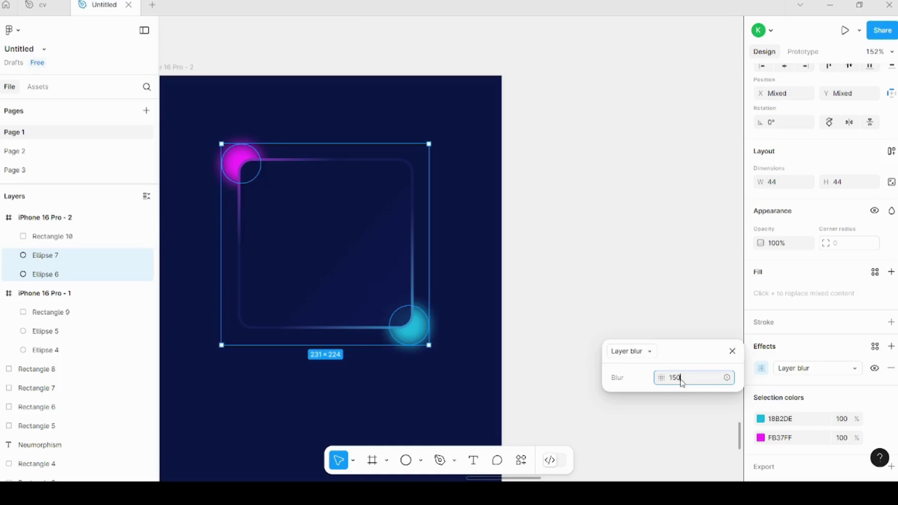
pyautogui.press('Return')
pyautogui.click(682, 380)
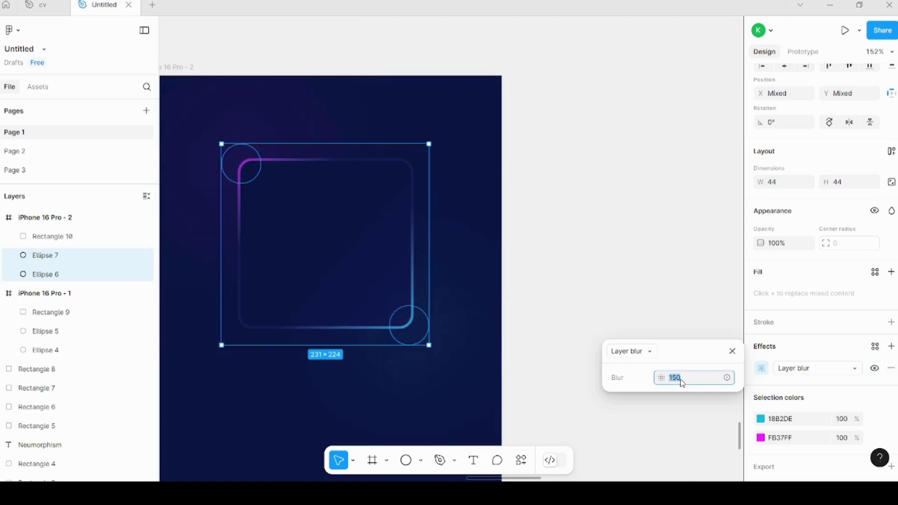
pyautogui.write('120')
pyautogui.press('Return')
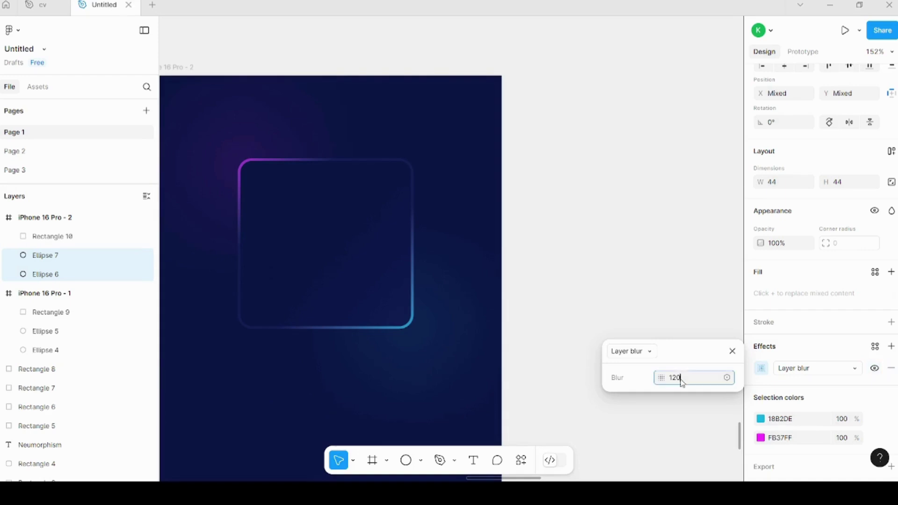
pyautogui.click(682, 380)
pyautogui.write('100')
pyautogui.press('Return')
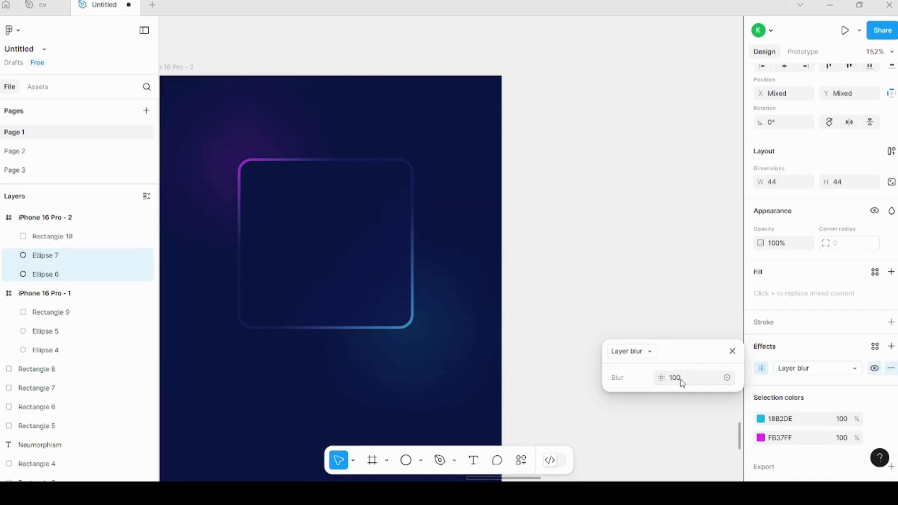
pyautogui.click(682, 381)
pyautogui.write('9')
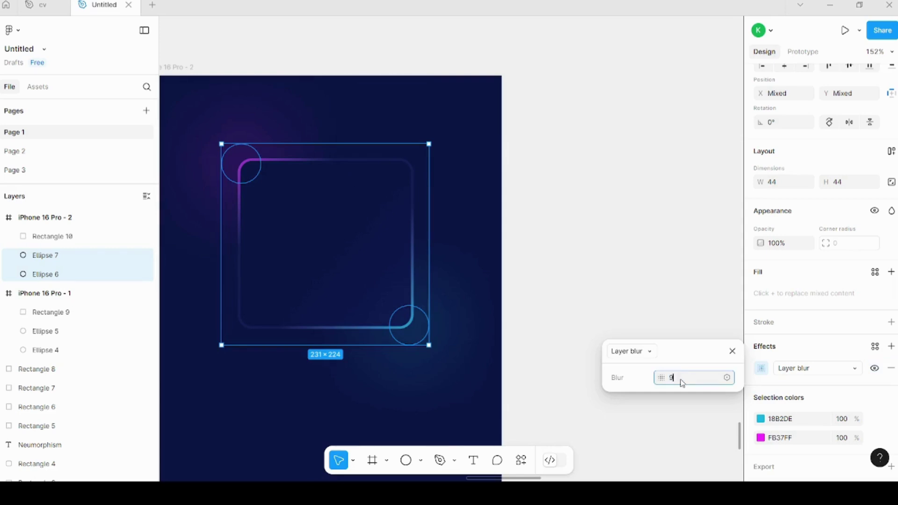
pyautogui.write('0')
pyautogui.press('Return')
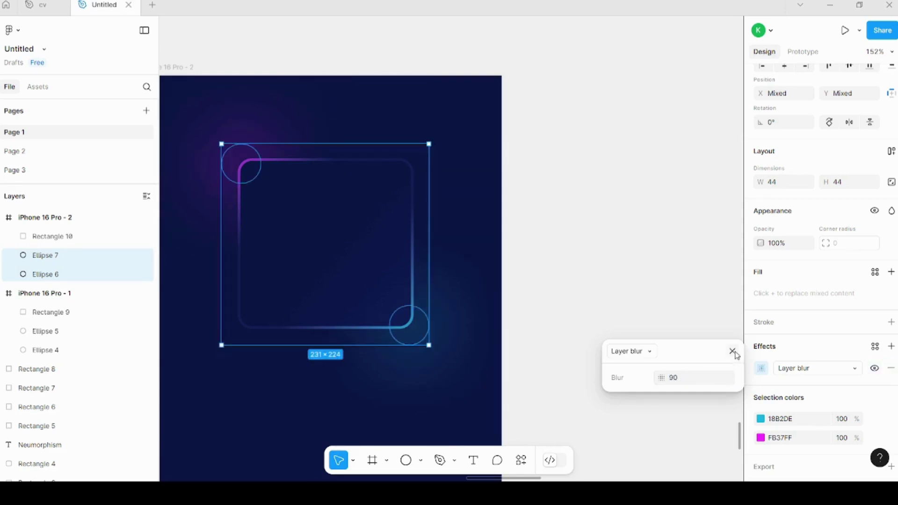
# Step: Close the effect settings and deselect the glowing circles to review the result
pyautogui.click(733, 351)
pyautogui.click(620, 304)
pyautogui.scroll(-5, 620, 305)
pyautogui.scroll(5, 592, 224)
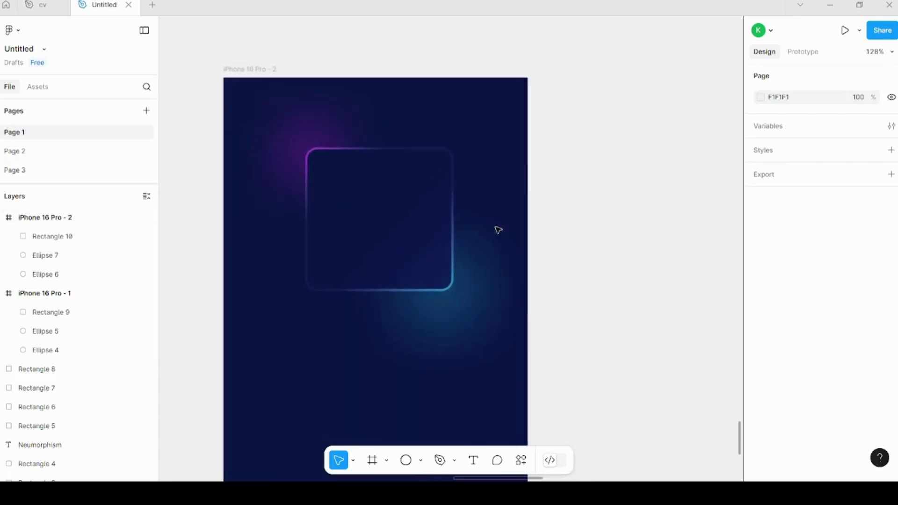
pyautogui.scroll(-2, 397, 177)
pyautogui.scroll(3, 608, 178)
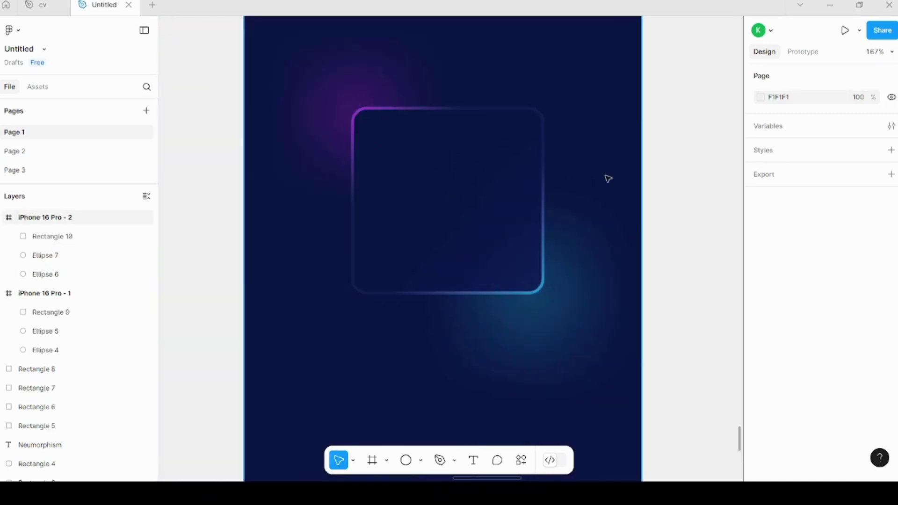